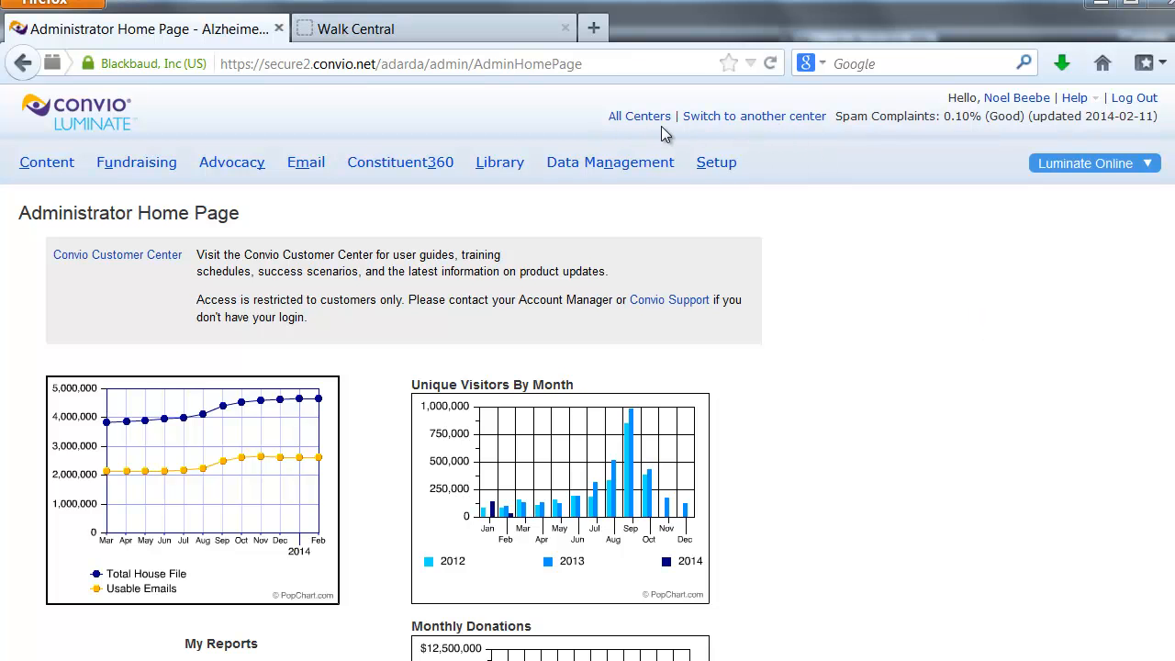
# Switch to the CT-Connecticut center and review its membership, email and TeamRaiser event statistics
pyautogui.click(748, 119)
pyautogui.moveTo(652, 362); pyautogui.dragTo(650, 378)
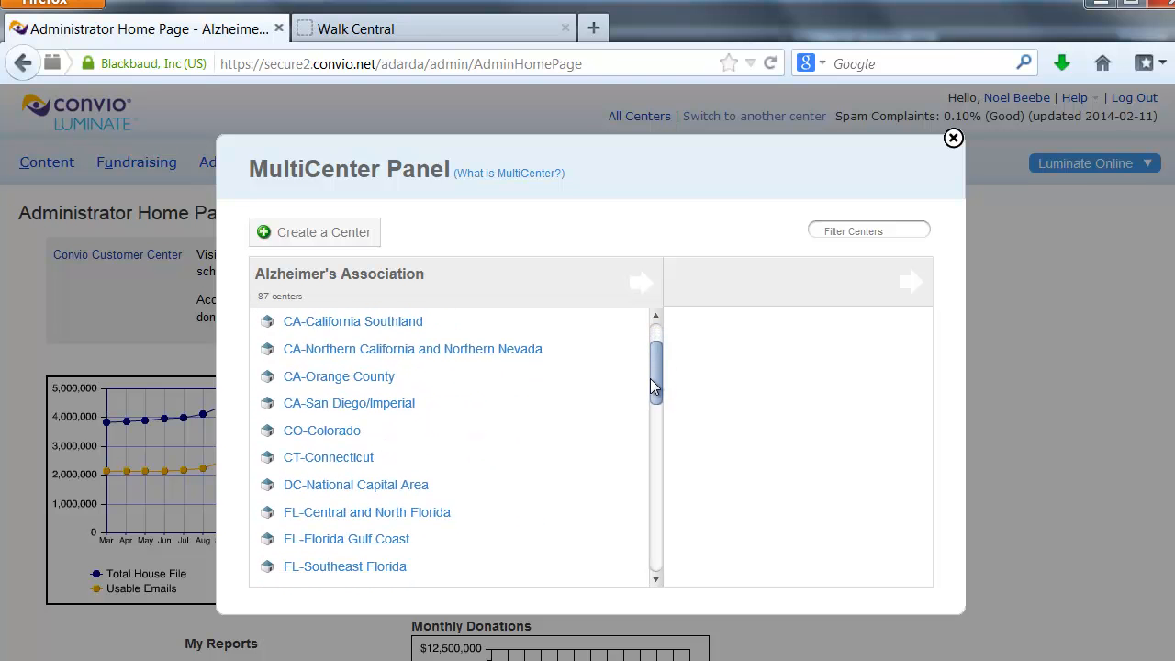
pyautogui.click(378, 449)
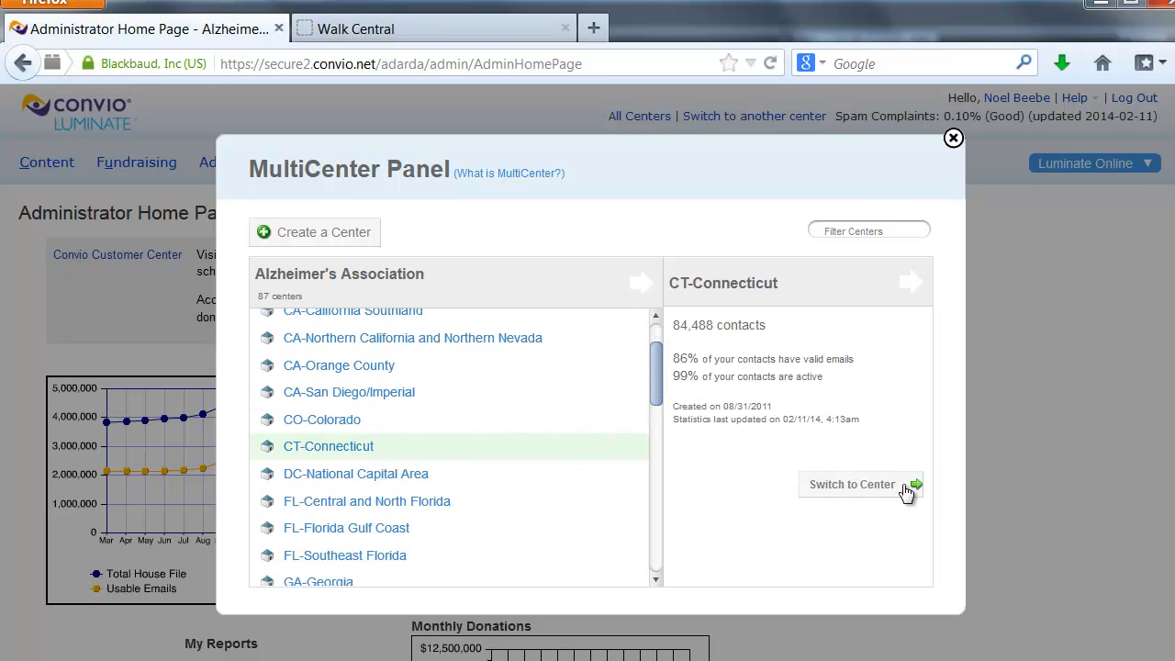
pyautogui.click(863, 493)
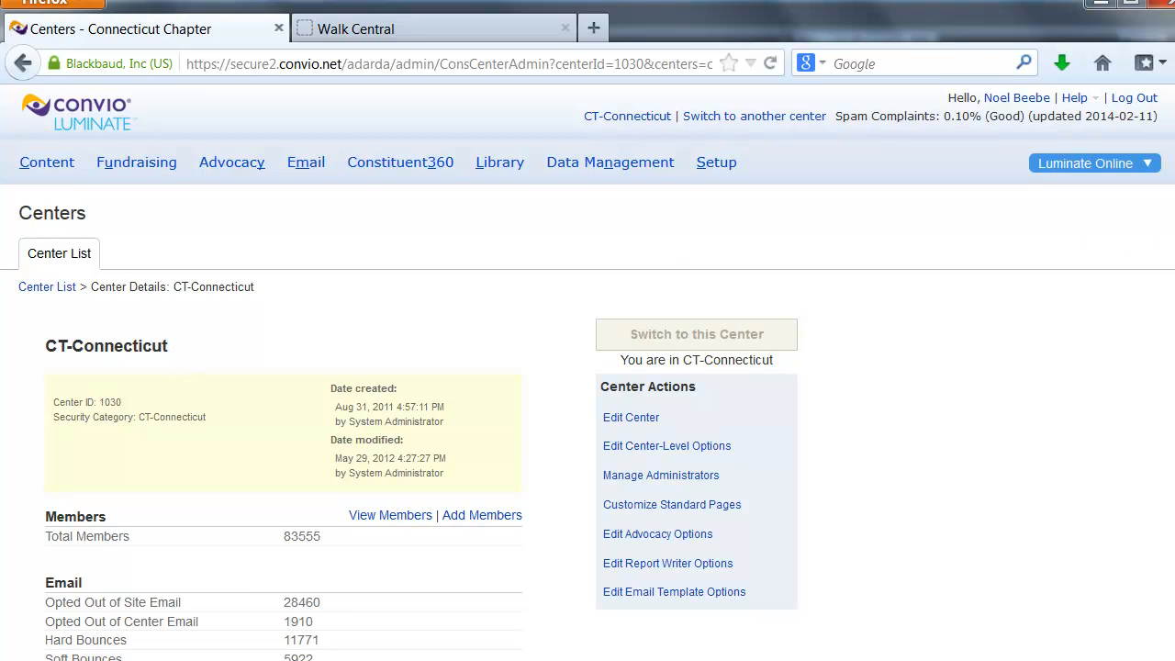
pyautogui.scroll(-5, 587, 373)
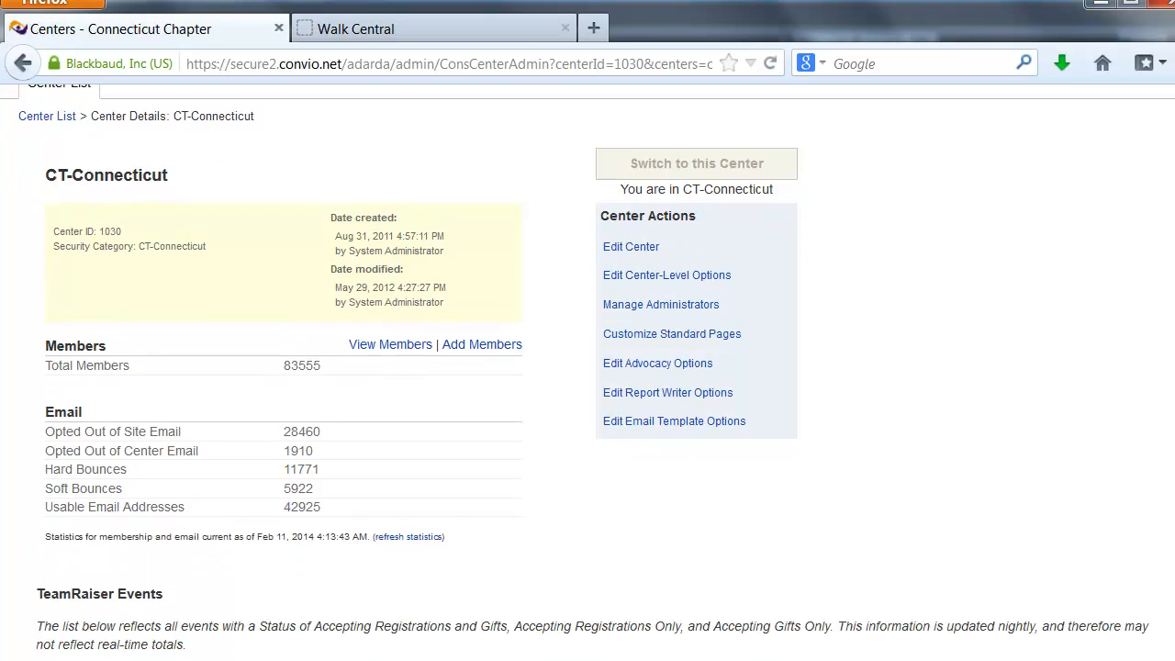
pyautogui.scroll(-3, 587, 373)
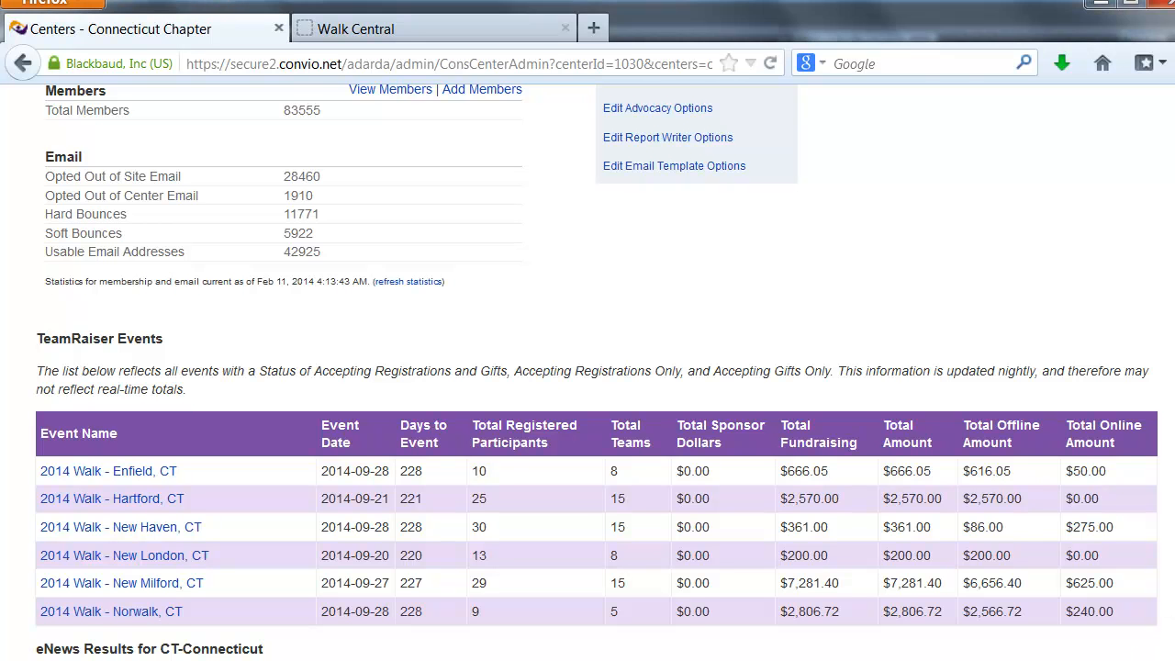
pyautogui.scroll(5, 588, 372)
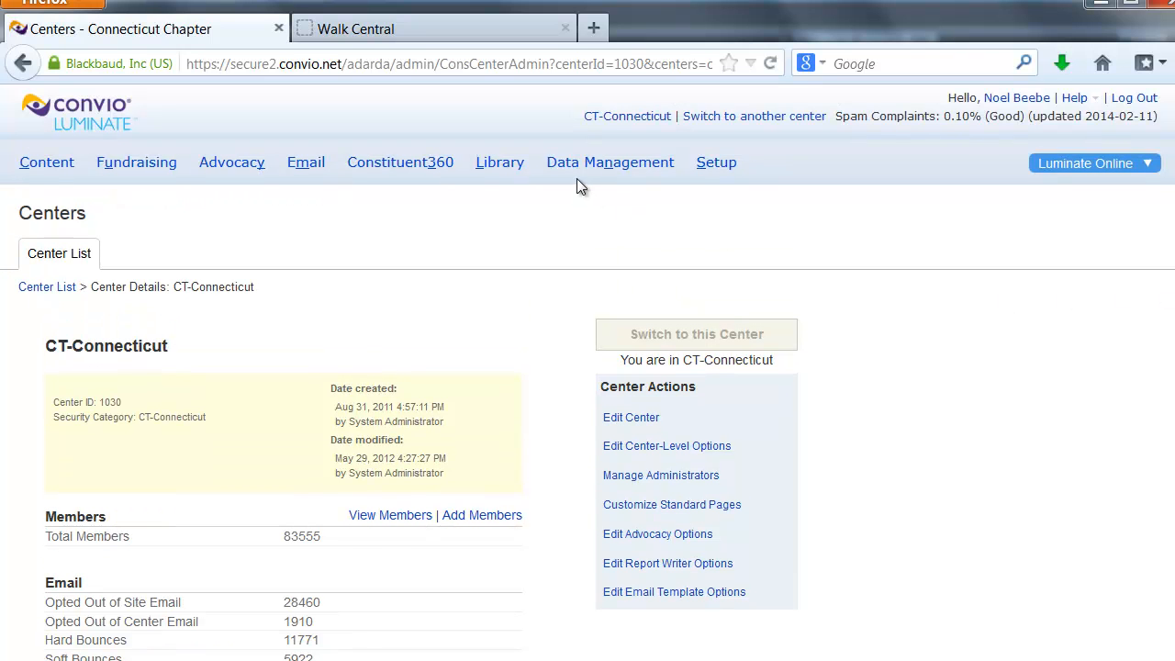
# Open the Custom Teamraiser Summary Report from the custom reports in Data Management
pyautogui.moveTo(583, 174)
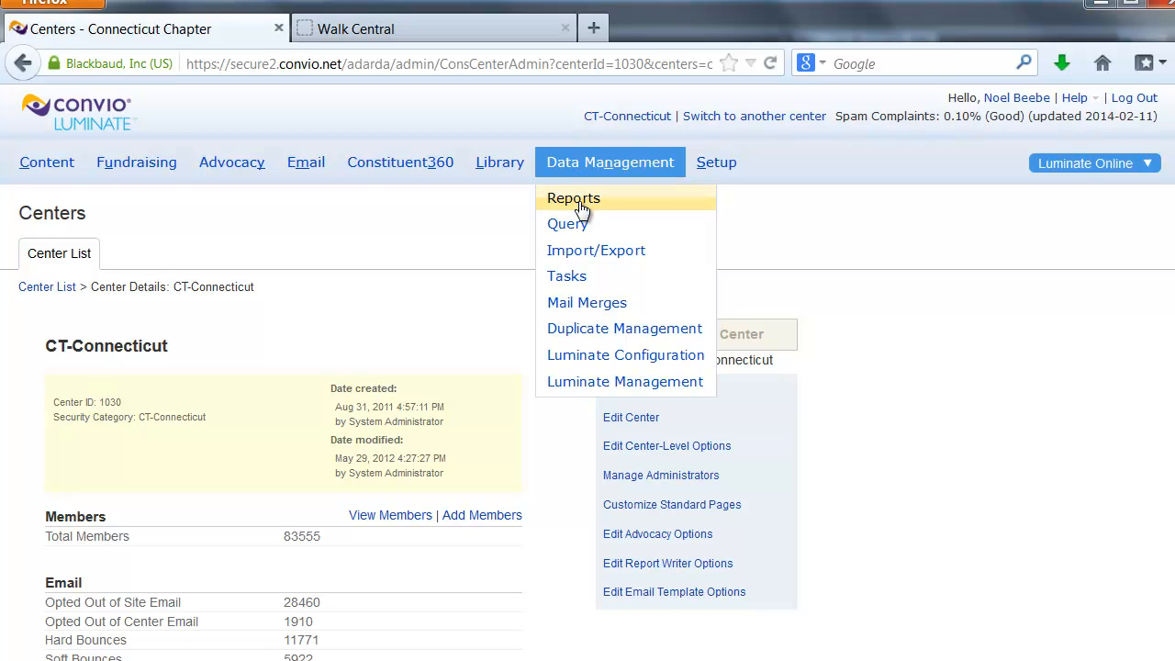
pyautogui.click(581, 204)
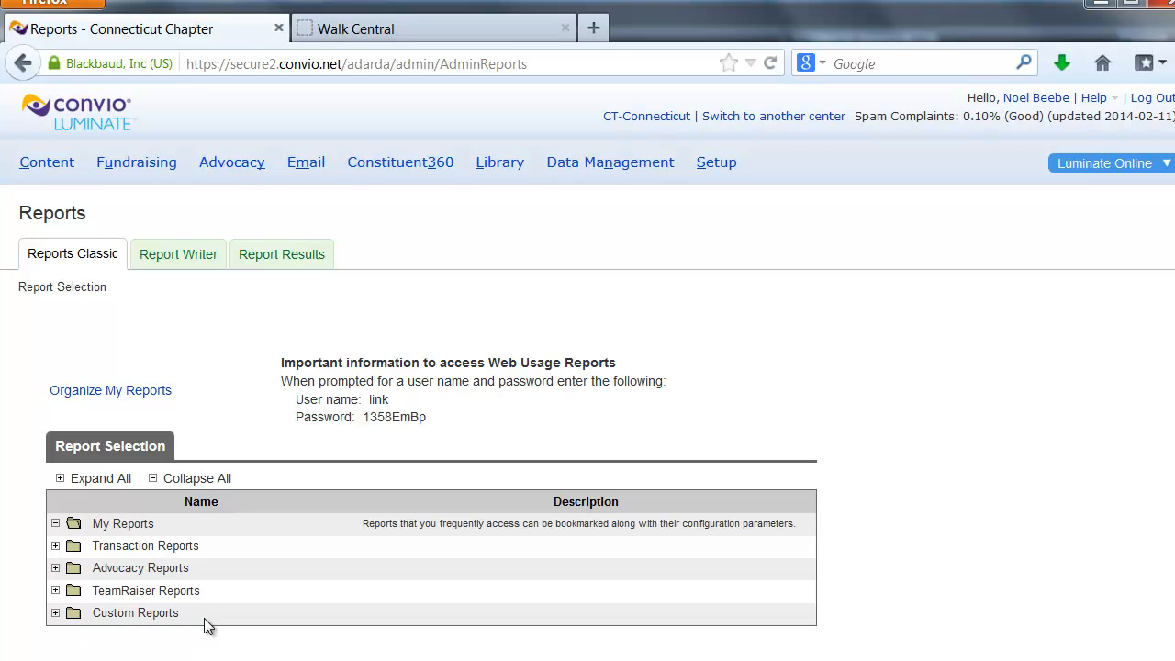
pyautogui.click(54, 613)
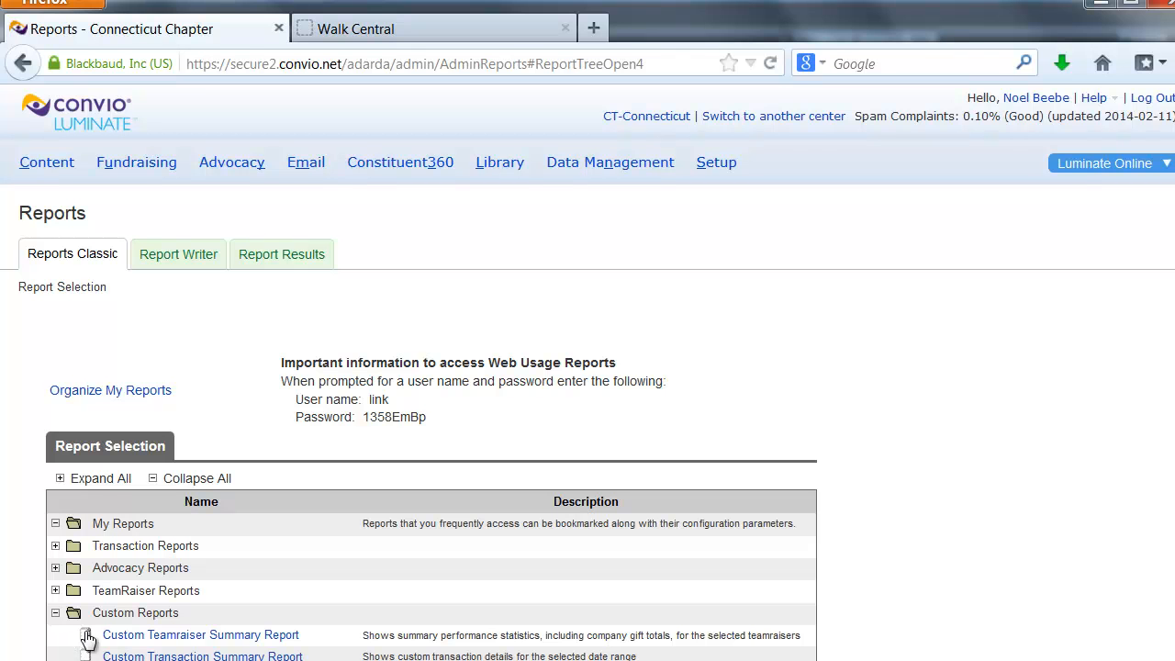
pyautogui.click(275, 636)
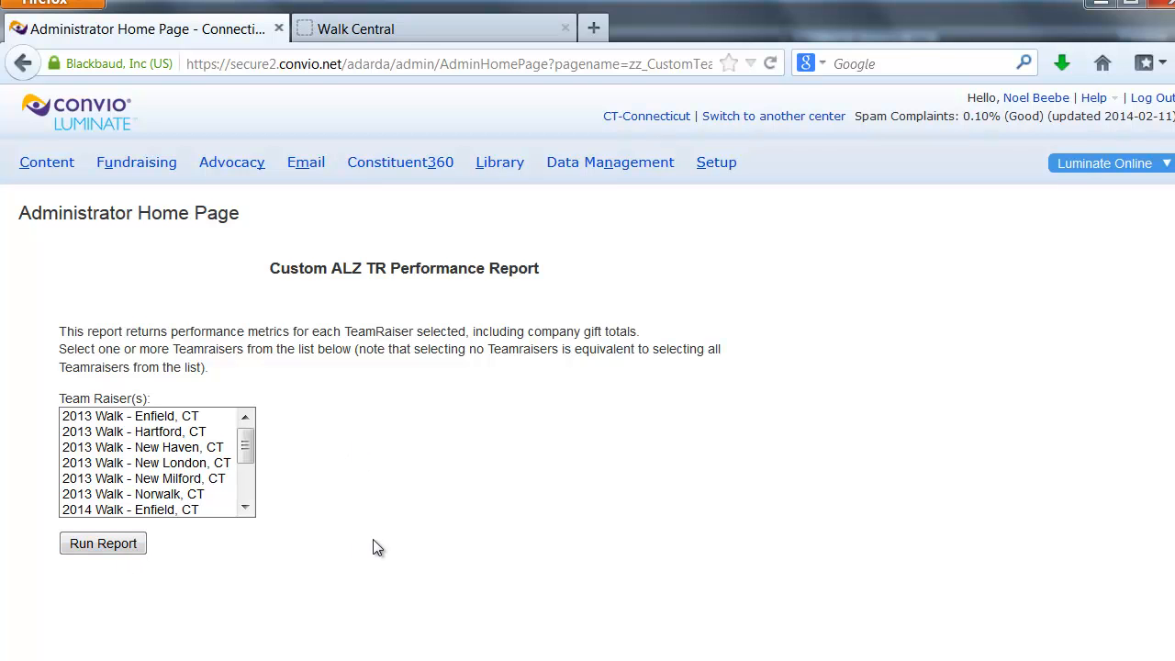
# Select the six 2014 Connecticut walks from Enfield through Norwalk one by one, and again as a continuous range
pyautogui.moveTo(252, 448); pyautogui.dragTo(255, 477)
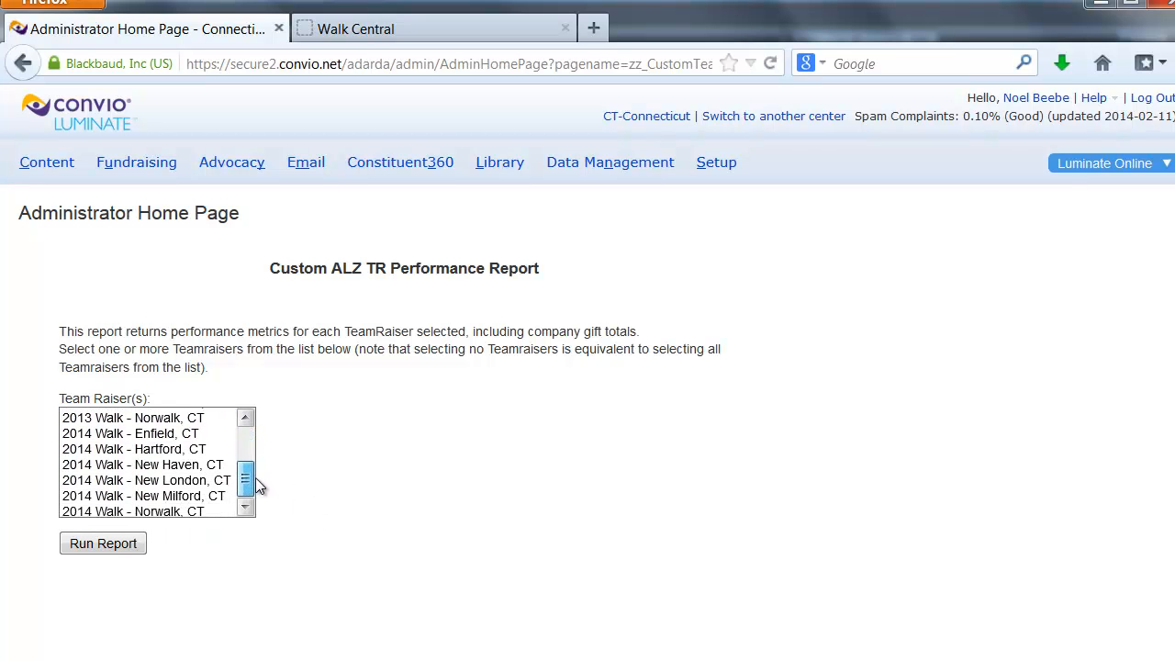
pyautogui.click(158, 436)
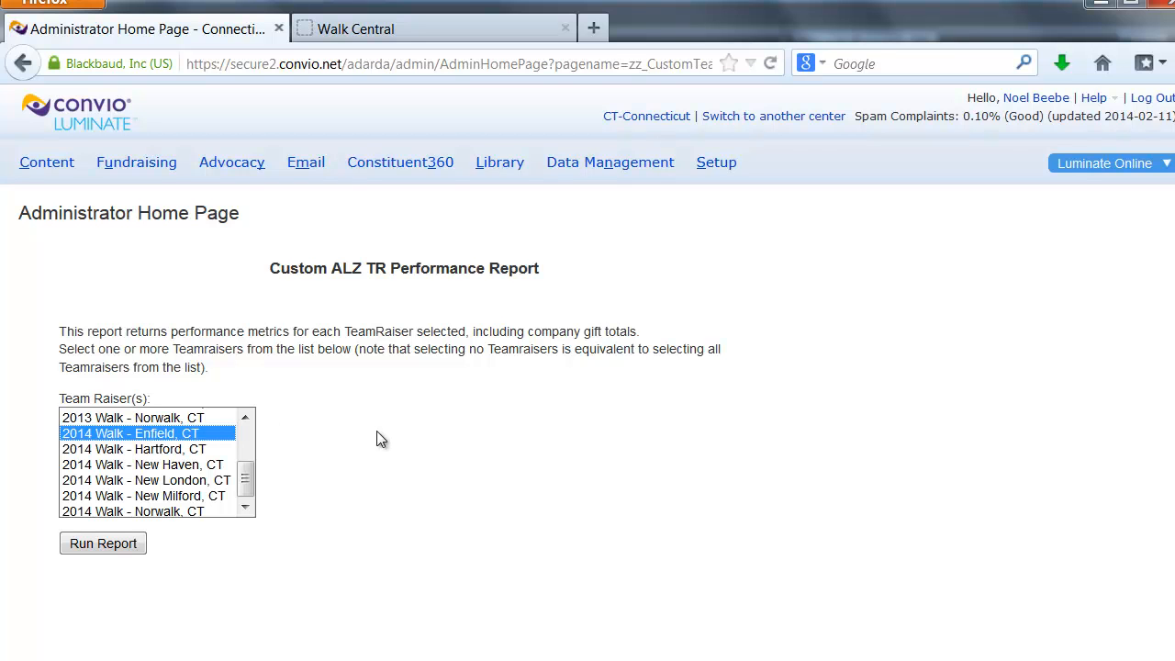
pyautogui.keyDown('ctrl'); pyautogui.click(175, 450); pyautogui.keyUp('ctrl')
pyautogui.keyDown('ctrl'); pyautogui.click(180, 466); pyautogui.keyUp('ctrl')
pyautogui.keyDown('ctrl'); pyautogui.click(185, 480); pyautogui.keyUp('ctrl')
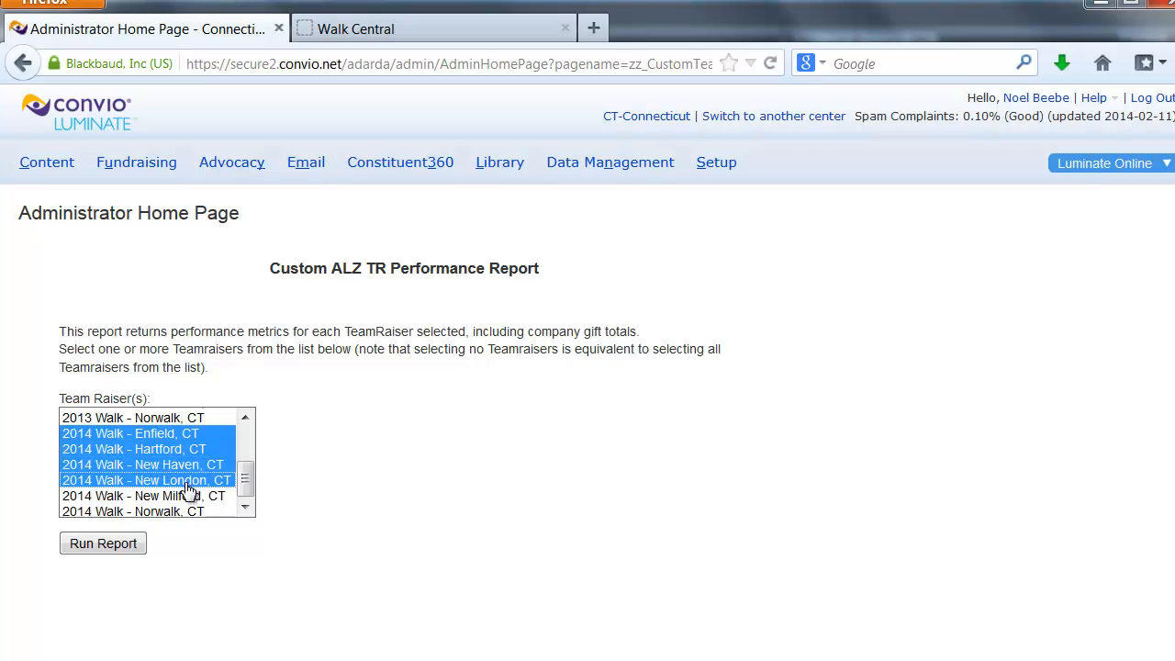
pyautogui.keyDown('ctrl'); pyautogui.click(195, 496); pyautogui.keyUp('ctrl')
pyautogui.keyDown('ctrl'); pyautogui.click(198, 511); pyautogui.keyUp('ctrl')
pyautogui.click(246, 511)
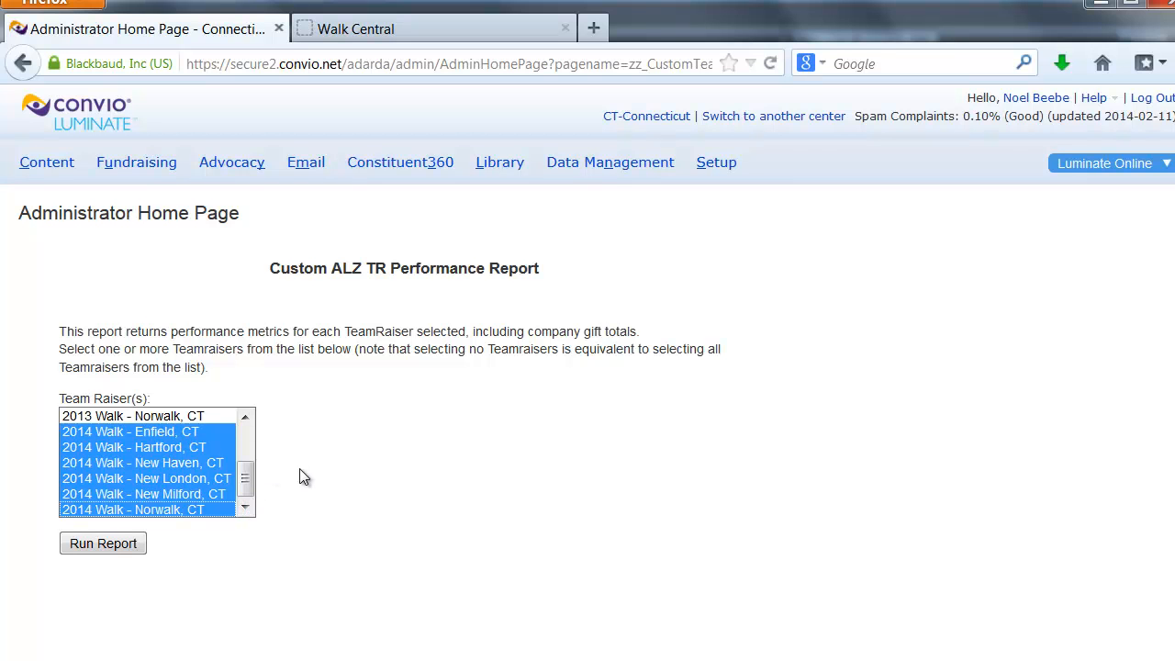
pyautogui.click(181, 436)
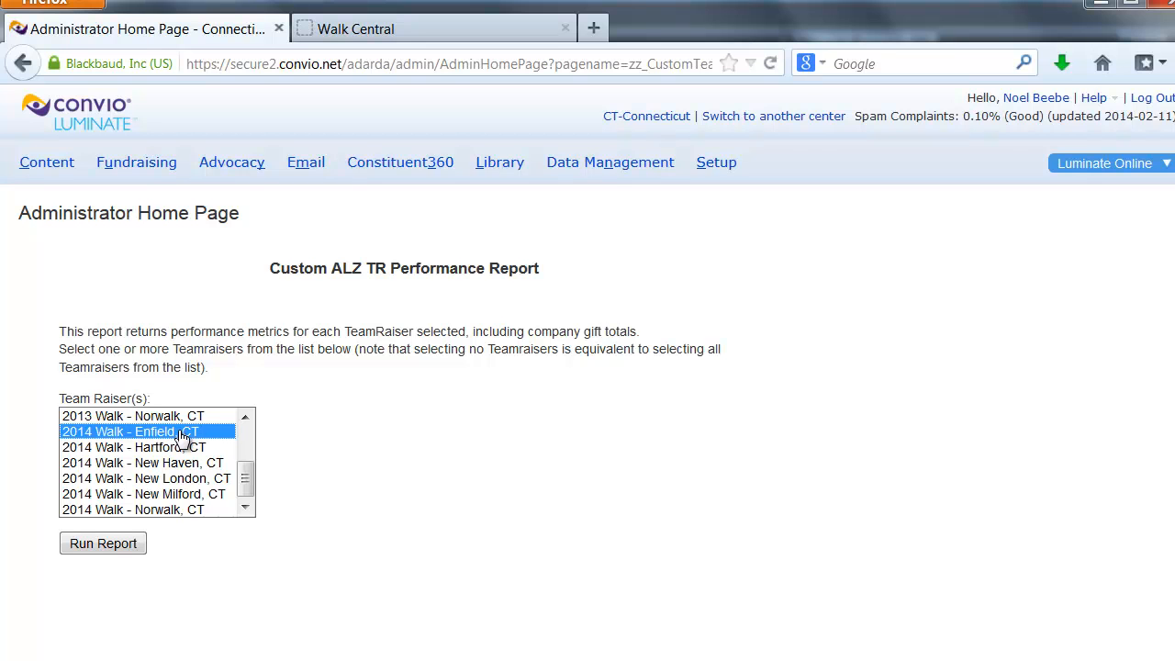
pyautogui.keyDown('shift'); pyautogui.click(184, 512); pyautogui.keyUp('shift')
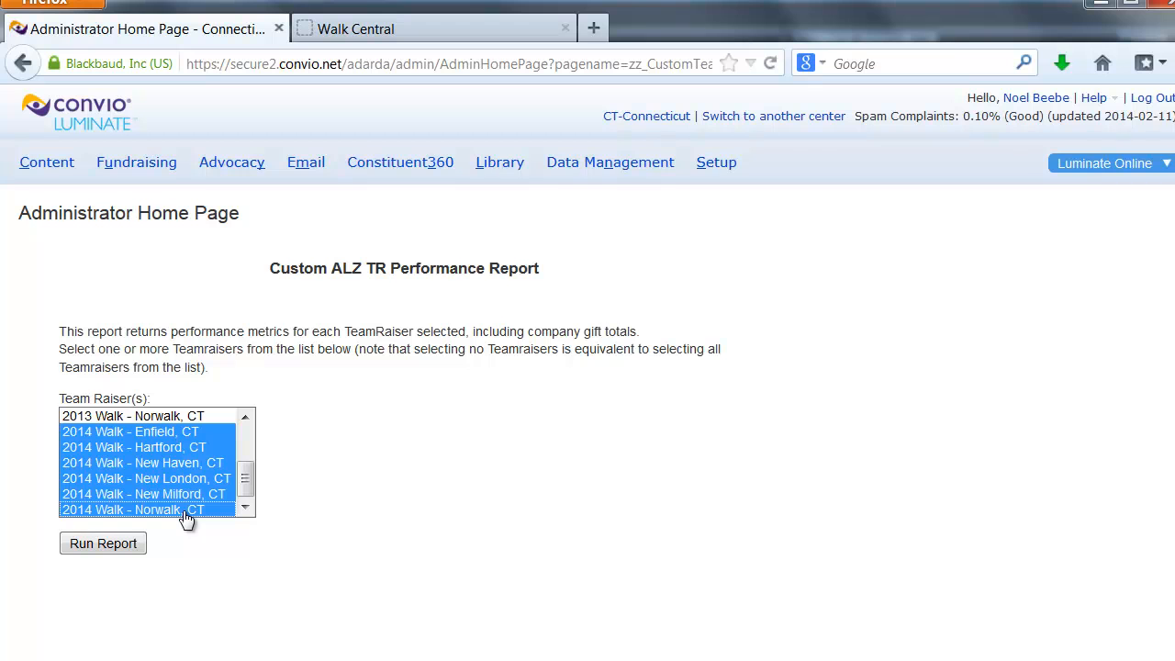
# Run the report for the 2014 walks in Enfield, Hartford, New Haven, New London, New Milford and Norwalk, selecting each individually
pyautogui.click(162, 438)
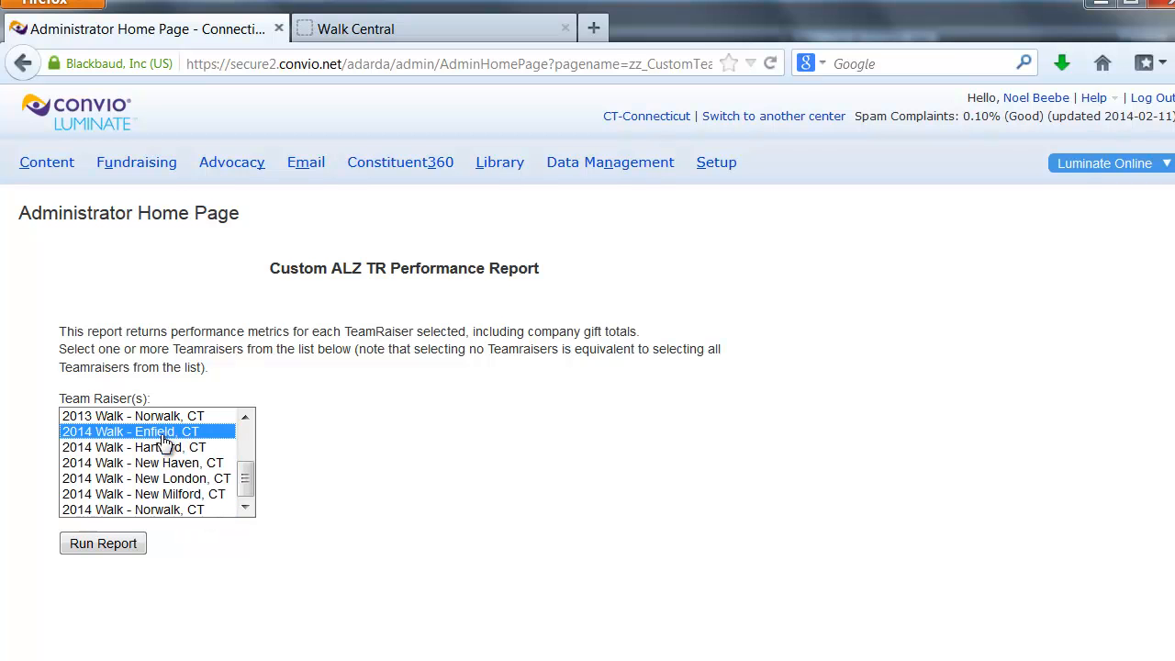
pyautogui.keyDown('ctrl'); pyautogui.click(192, 448); pyautogui.keyUp('ctrl')
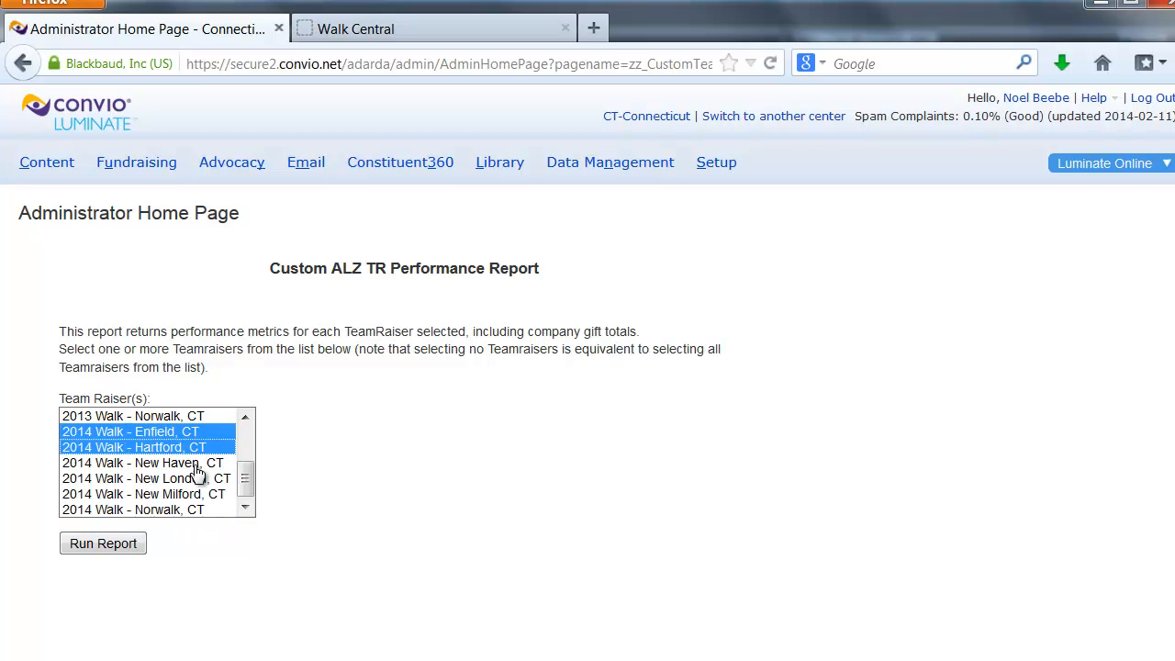
pyautogui.keyDown('ctrl'); pyautogui.click(195, 463); pyautogui.keyUp('ctrl')
pyautogui.keyDown('ctrl'); pyautogui.click(194, 478); pyautogui.keyUp('ctrl')
pyautogui.keyDown('ctrl'); pyautogui.click(195, 494); pyautogui.keyUp('ctrl')
pyautogui.keyDown('ctrl'); pyautogui.click(195, 510); pyautogui.keyUp('ctrl')
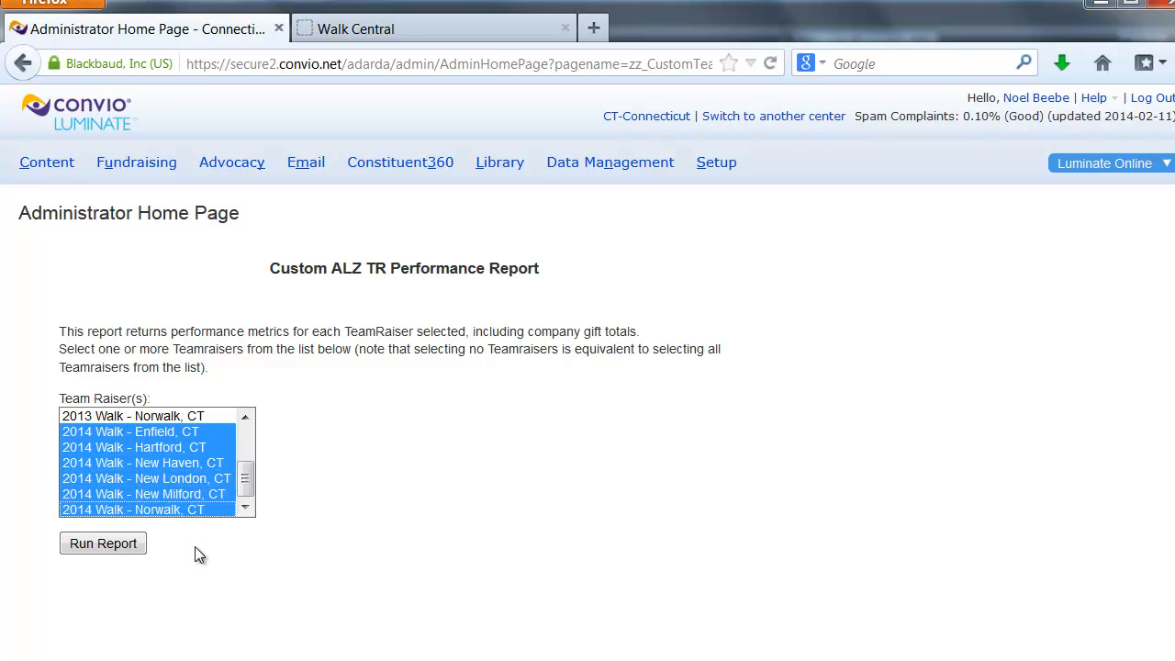
pyautogui.click(96, 549)
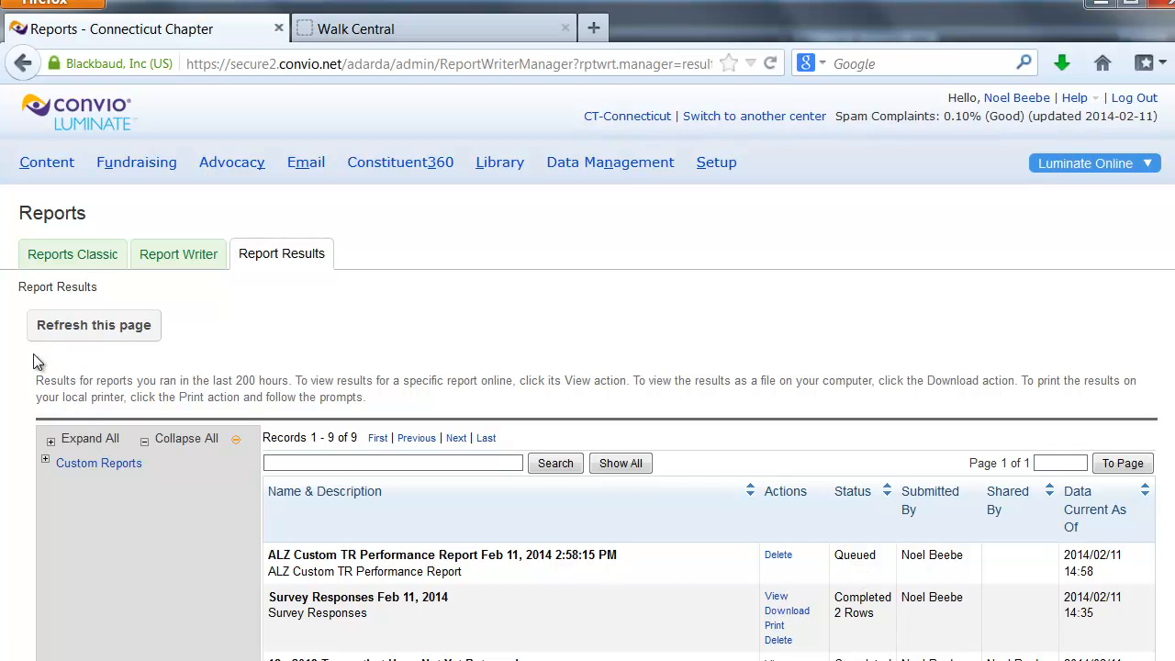
# Refresh the report results until the new ALZ Custom TR Performance Report can be opened, and view it online
pyautogui.click(97, 328)
pyautogui.click(99, 332)
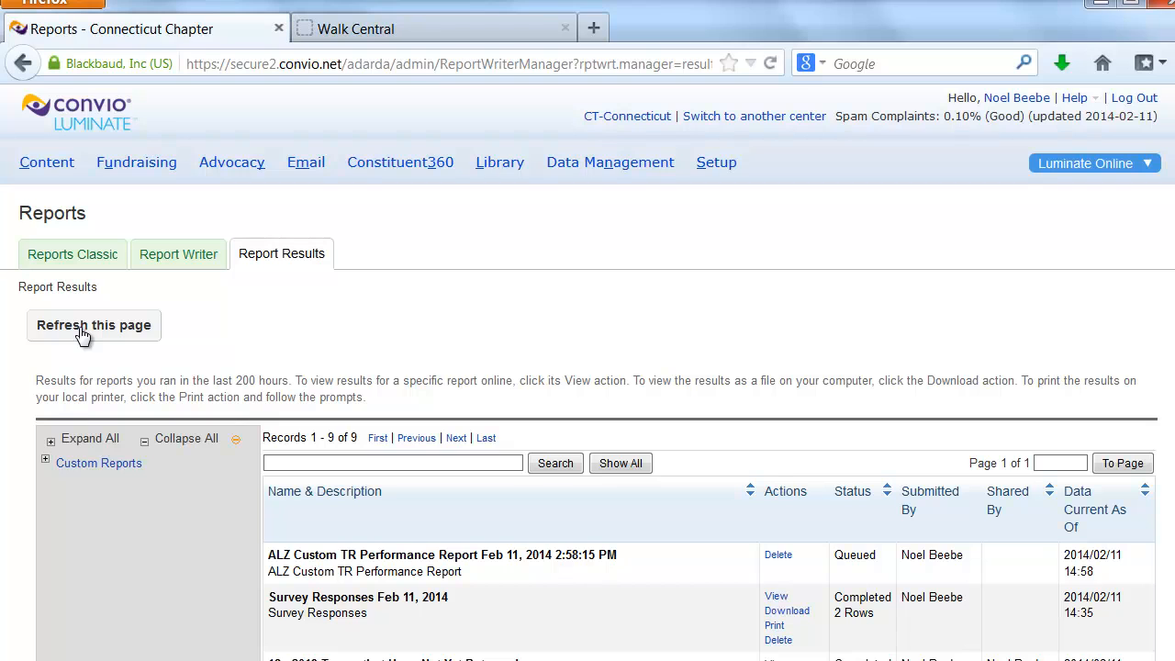
pyautogui.click(81, 332)
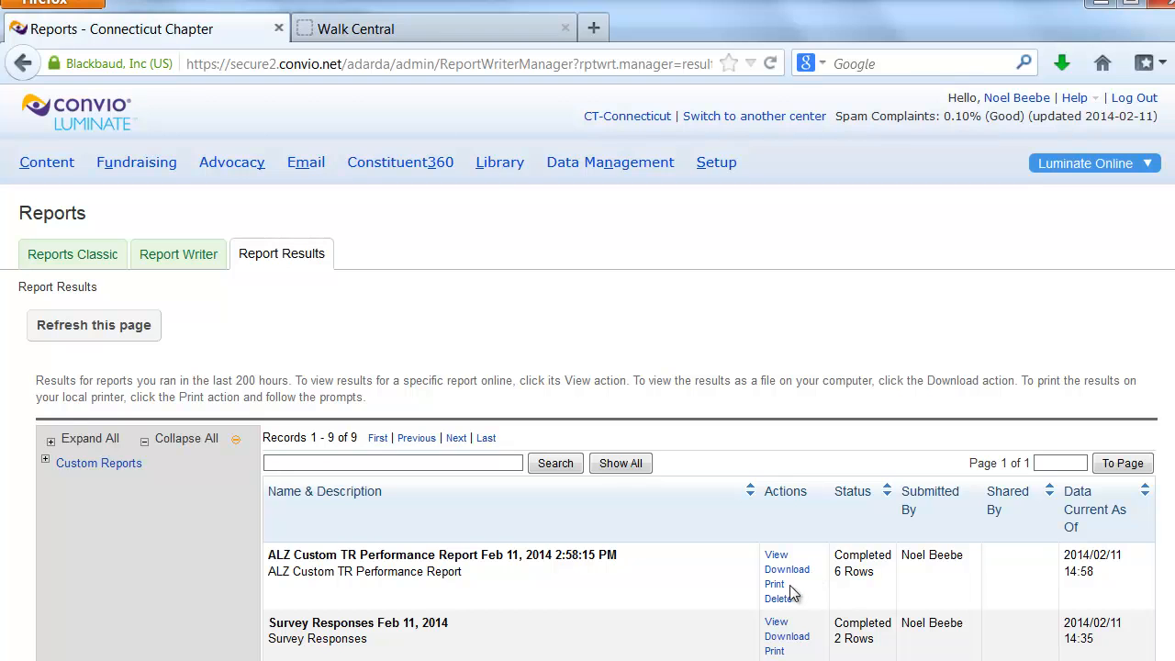
pyautogui.click(777, 556)
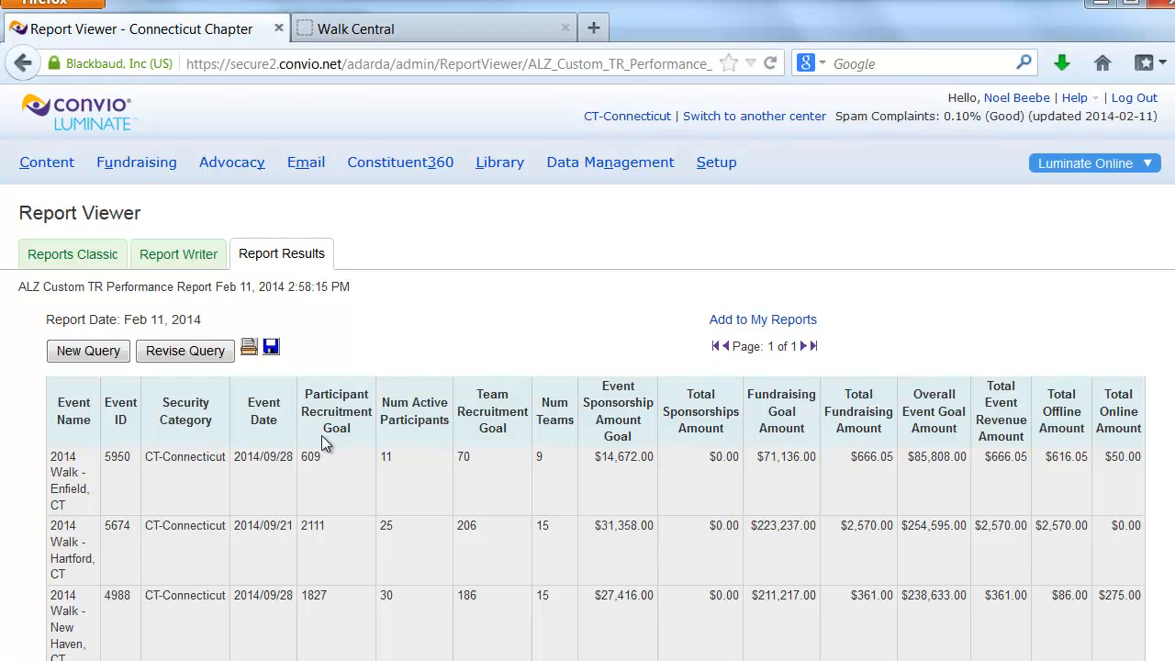
# Open the TeamRaiser list in a new browser tab and open the 2014 Walk - Hartford, CT event for editing
pyautogui.moveTo(124, 166)
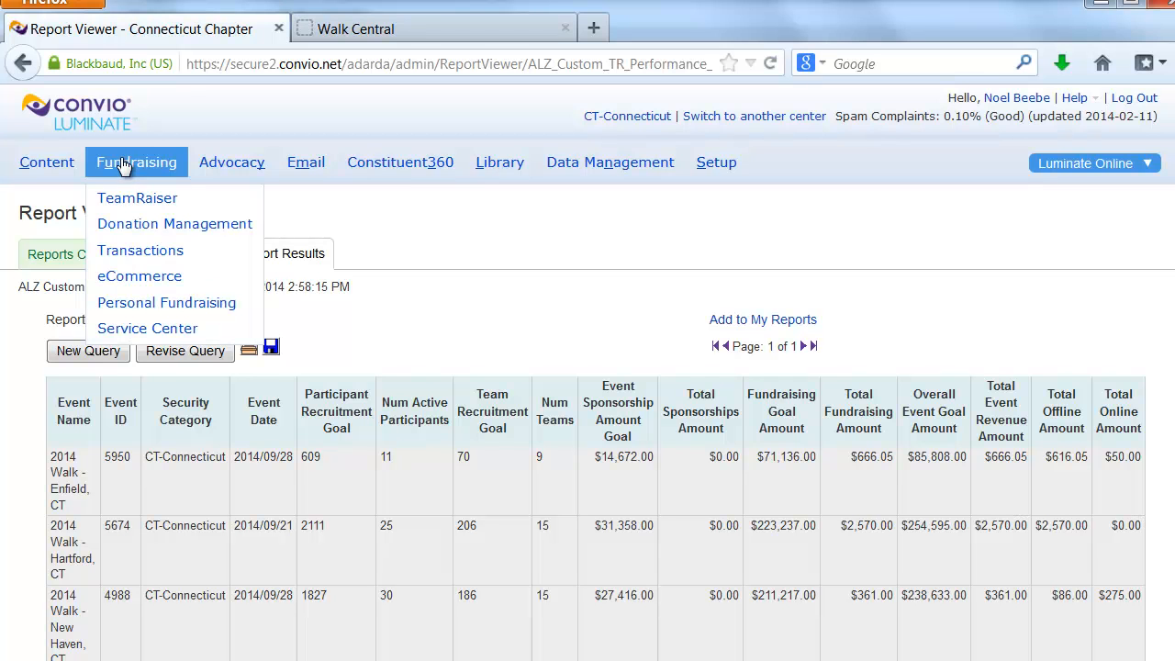
pyautogui.rightClick(145, 202)
pyautogui.click(184, 221)
pyautogui.click(386, 31)
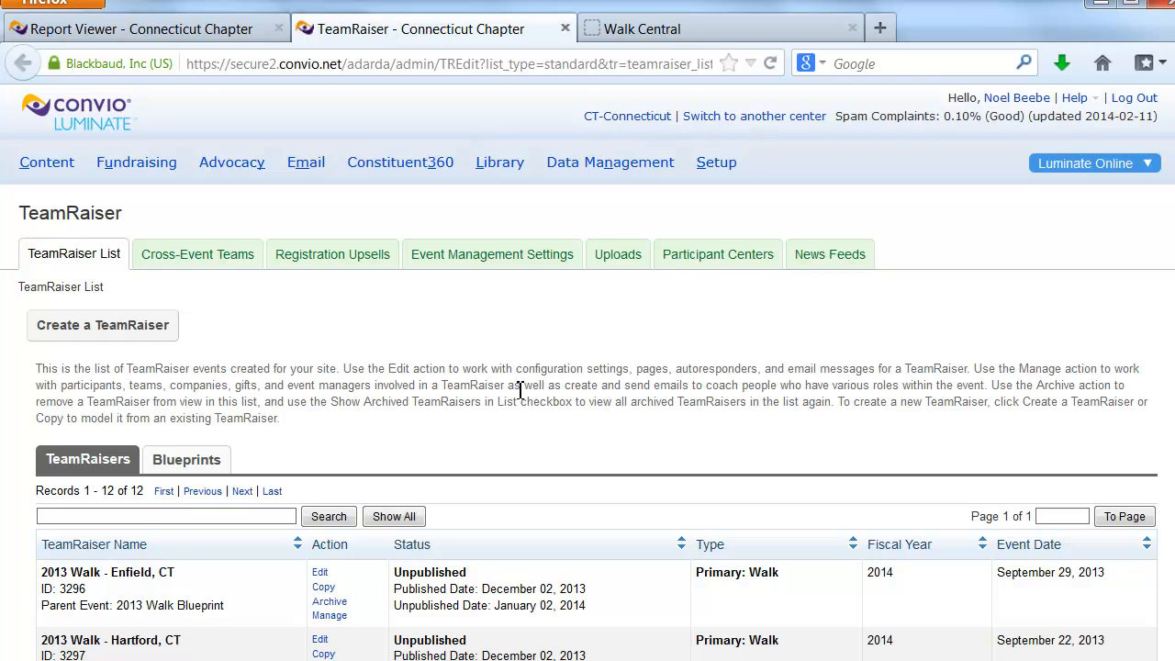
pyautogui.scroll(-5, 496, 450)
pyautogui.scroll(-3, 496, 450)
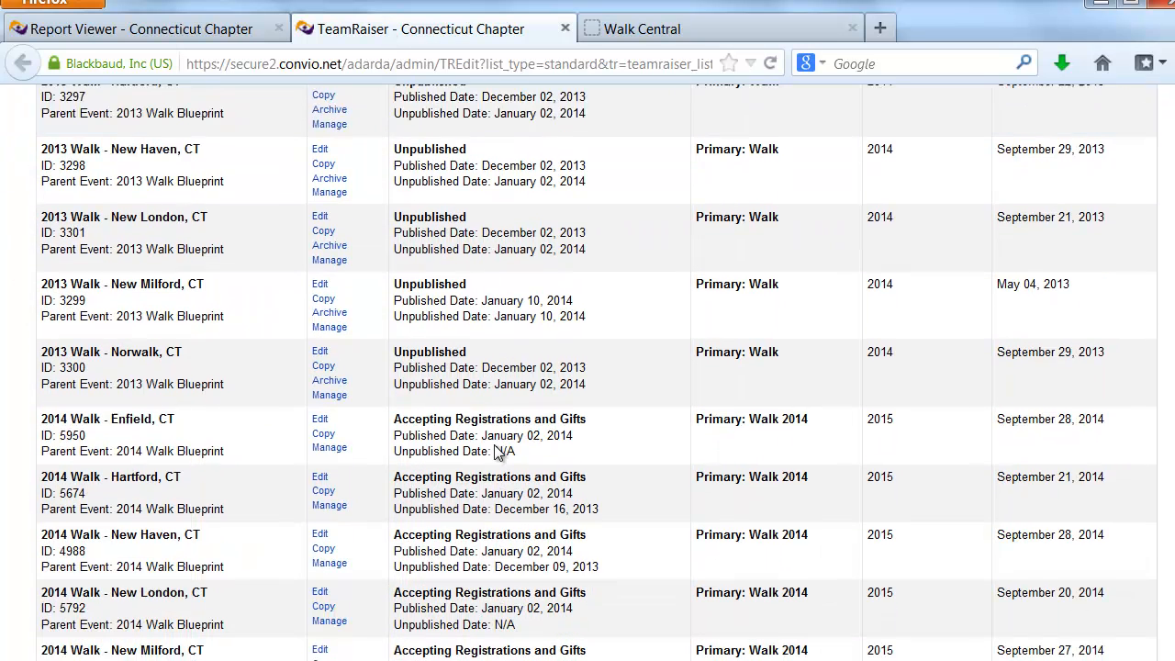
pyautogui.click(320, 410)
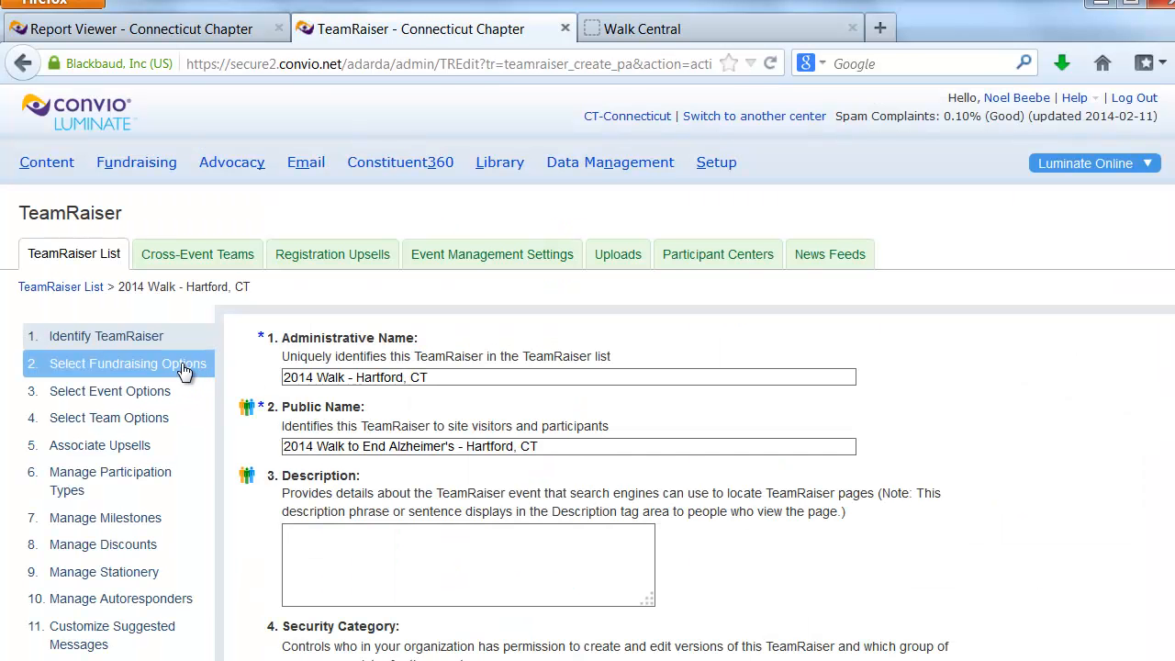
# Examine the Hartford walk's fundraising options and its fundraising and recruitment goals
pyautogui.click(182, 366)
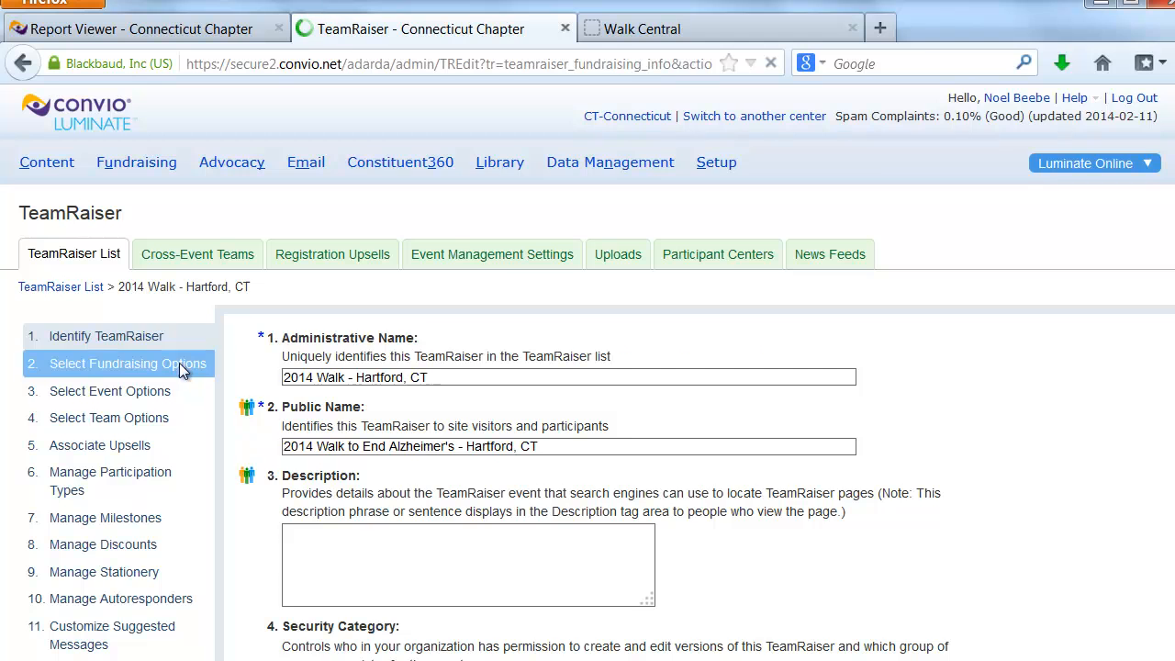
pyautogui.scroll(-3, 184, 363)
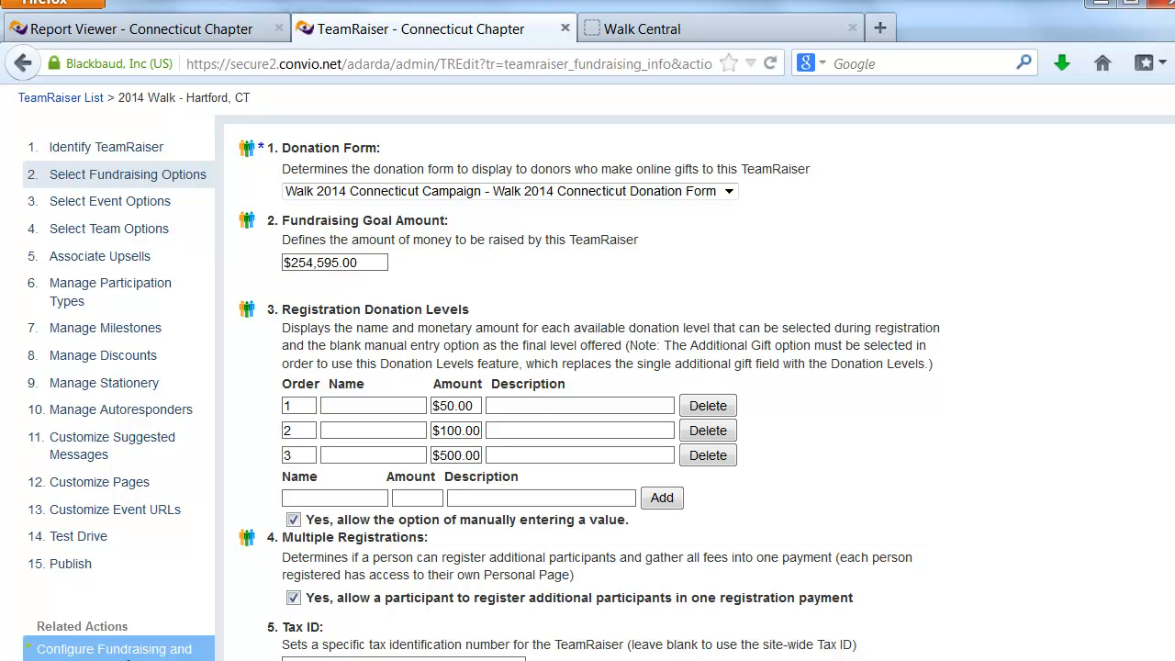
pyautogui.click(139, 655)
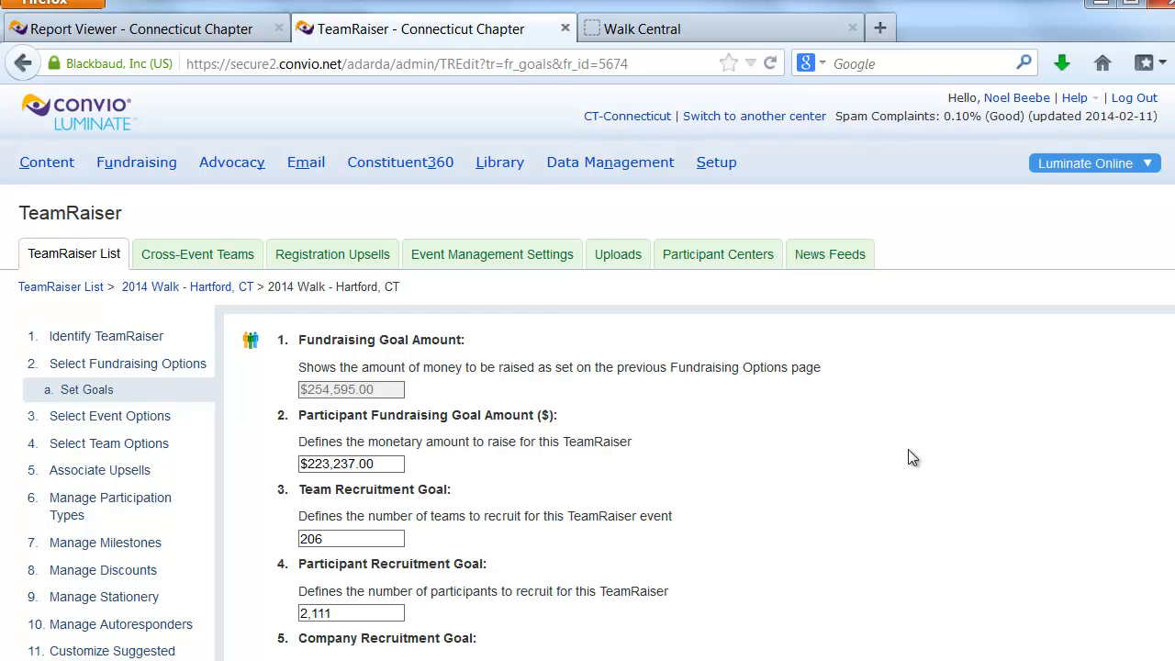
pyautogui.scroll(-2, 866, 434)
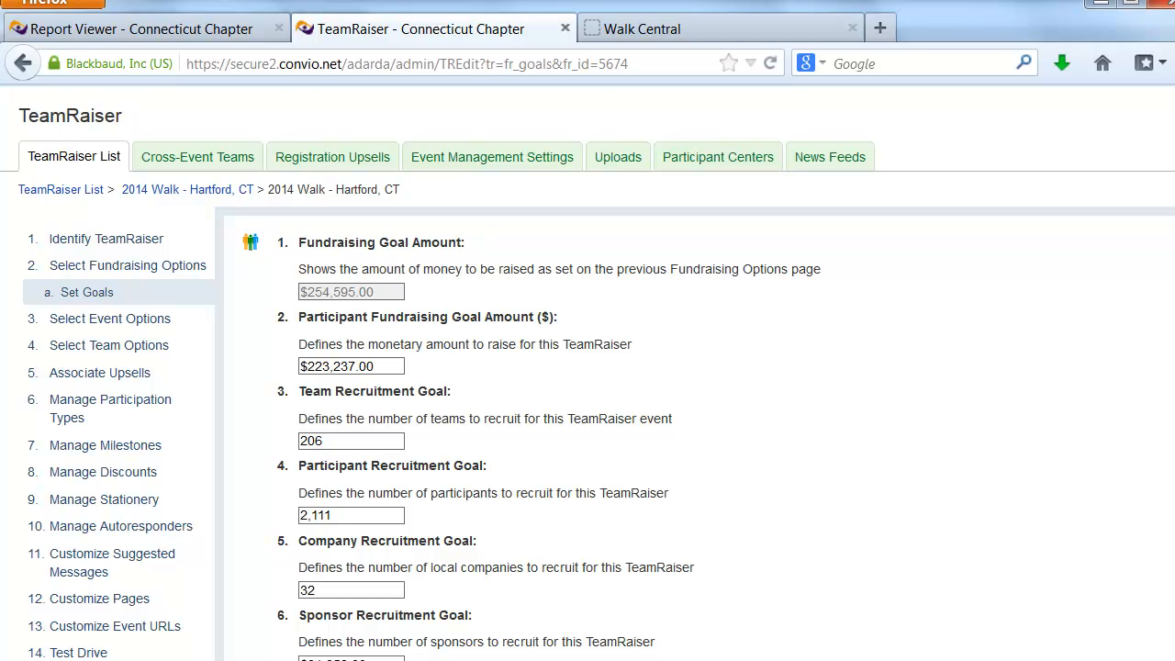
pyautogui.click(128, 266)
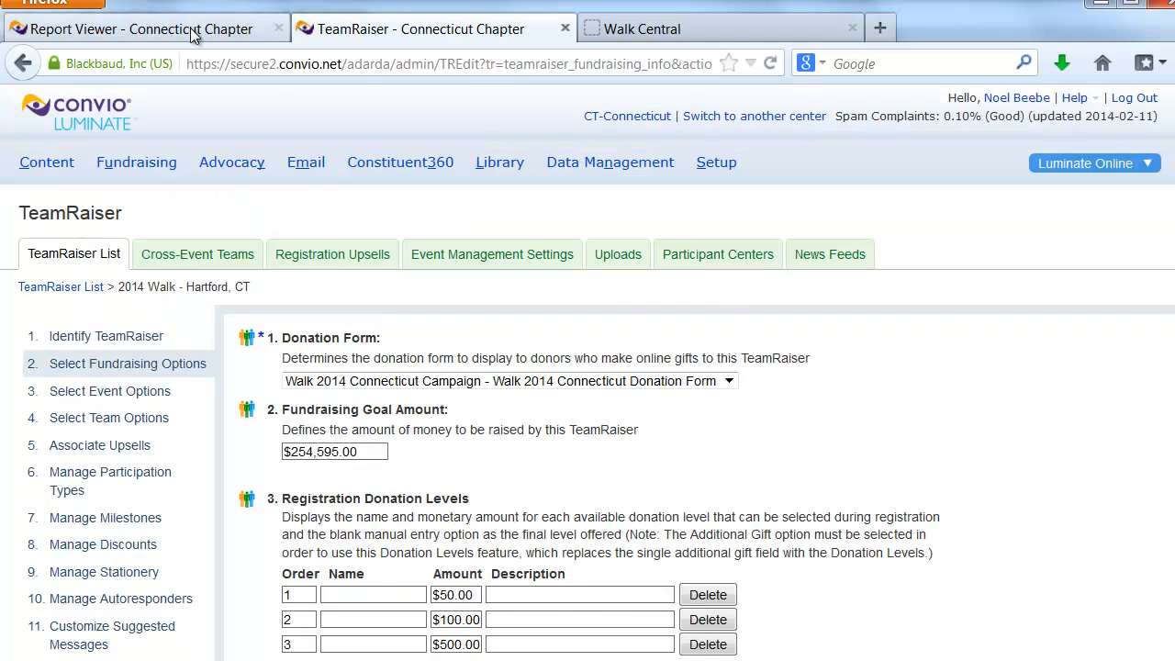
# Return to the report results list and try the download of the ALZ Custom TR Performance Report, dismissing it without opening the file
pyautogui.click(193, 33)
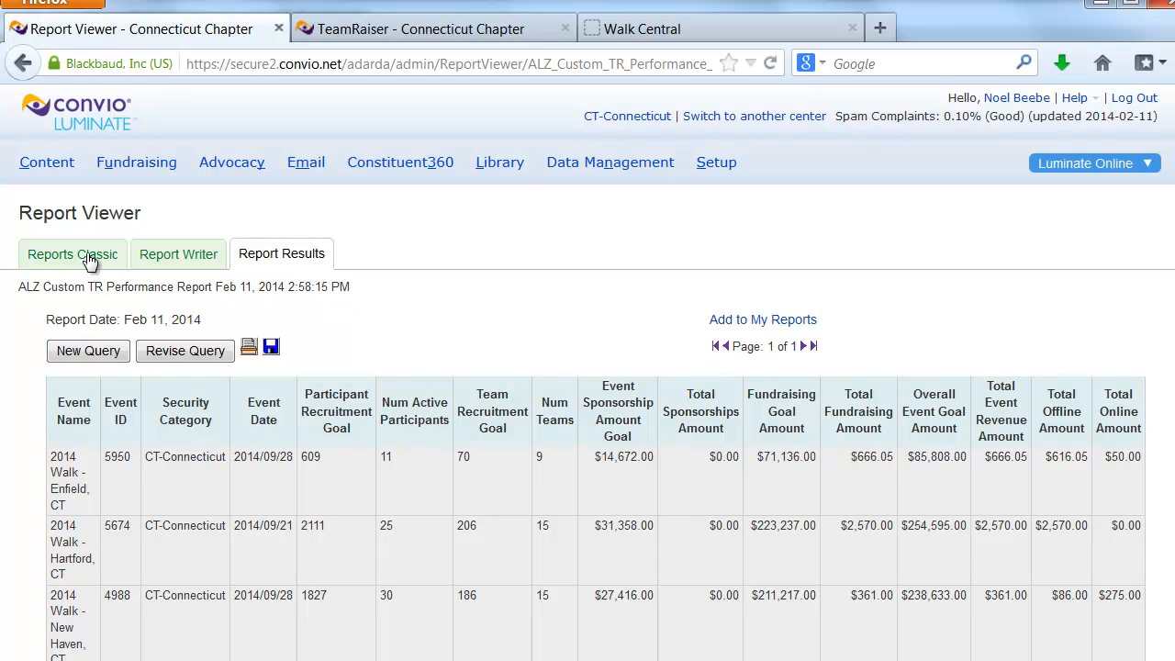
pyautogui.click(292, 258)
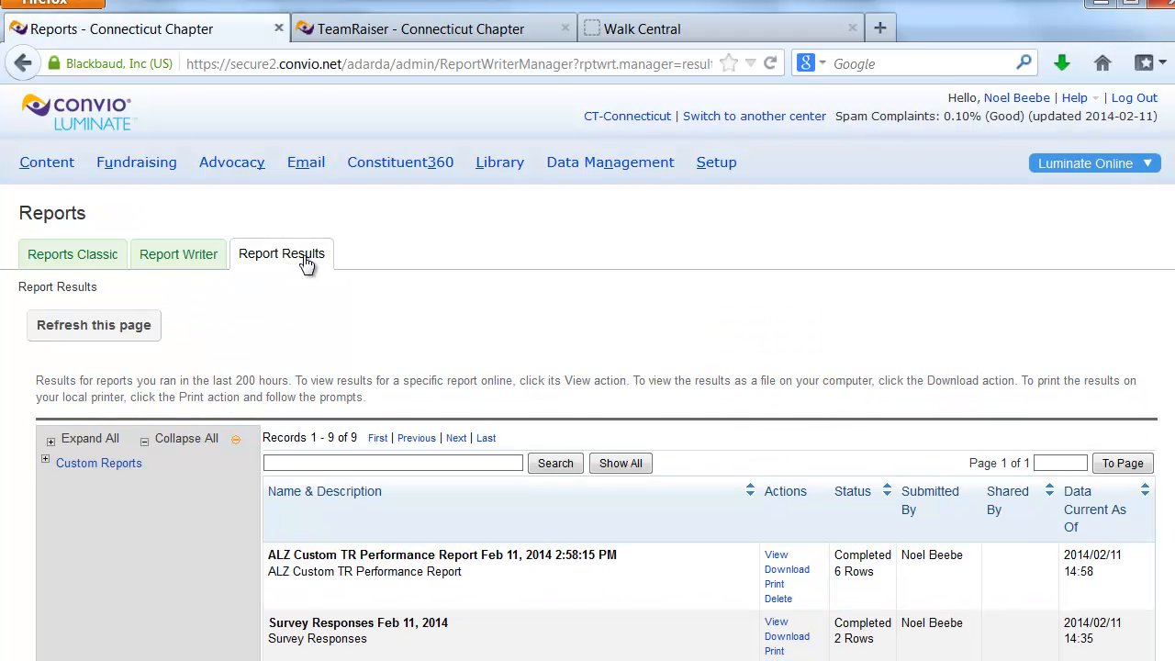
pyautogui.click(795, 570)
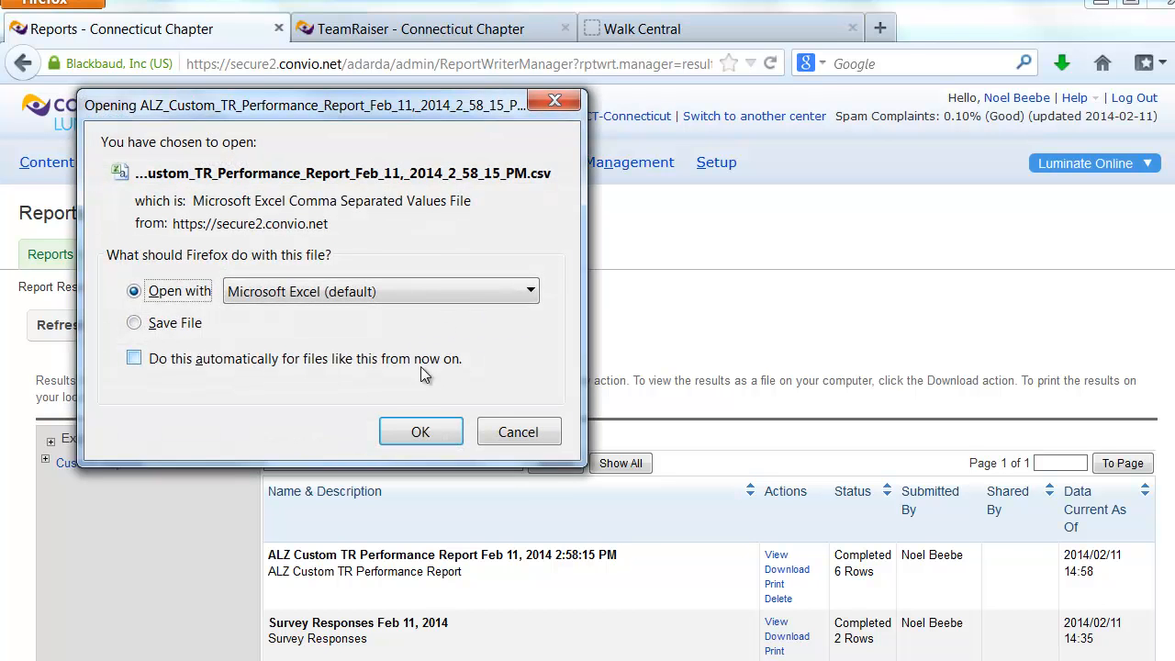
pyautogui.click(512, 432)
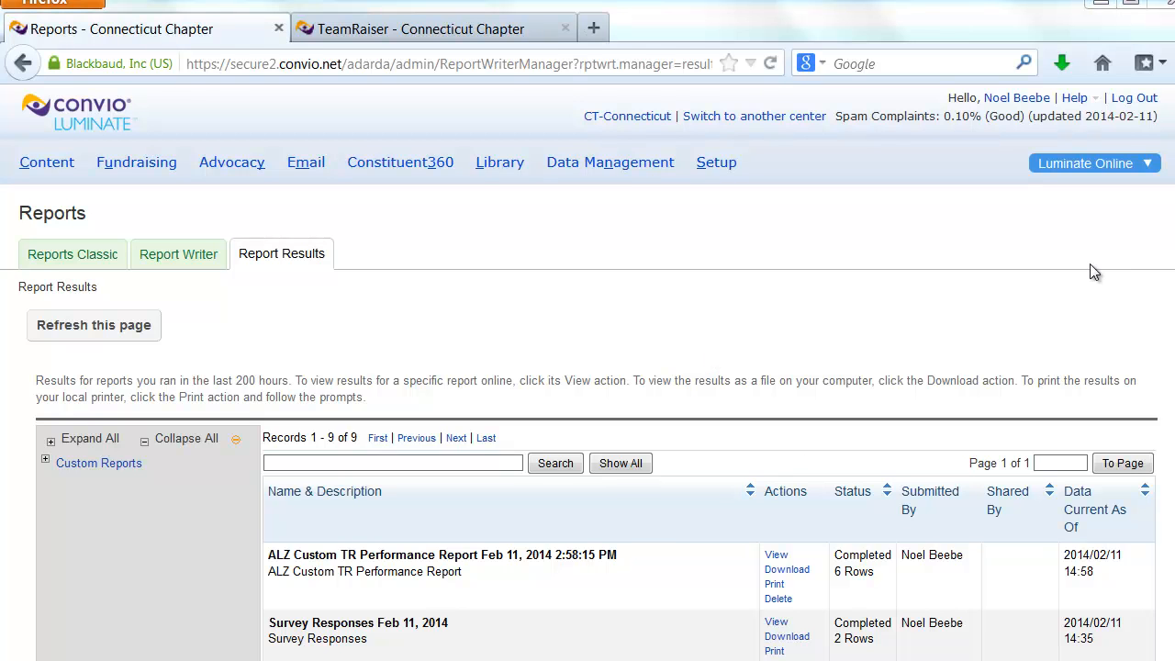
# Open the Report Writer, and in a new browser tab open Walk Central's Convio Toolbox page on running reports
pyautogui.click(166, 259)
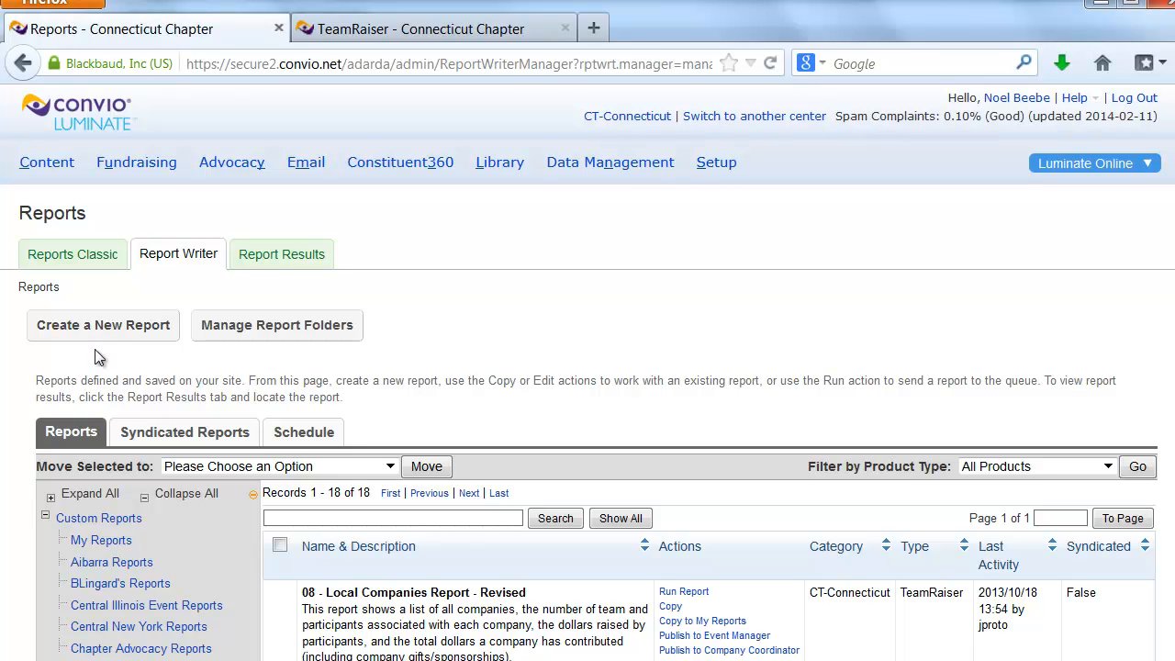
pyautogui.click(595, 30)
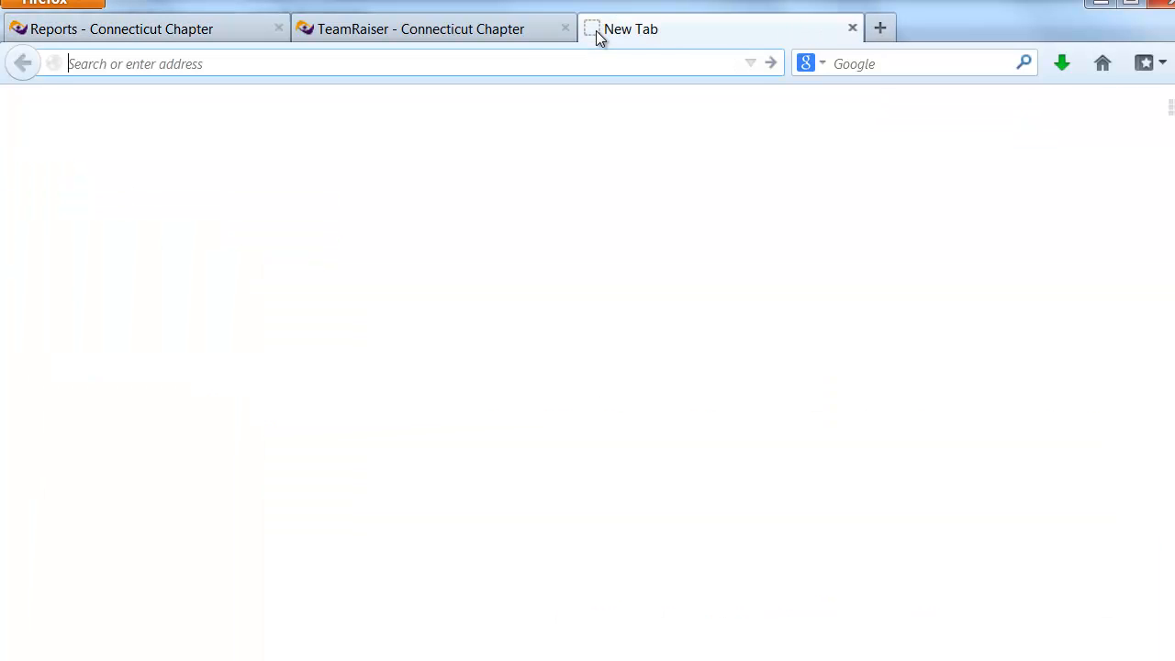
pyautogui.write('walk')
pyautogui.press('Down')
pyautogui.press('Return')
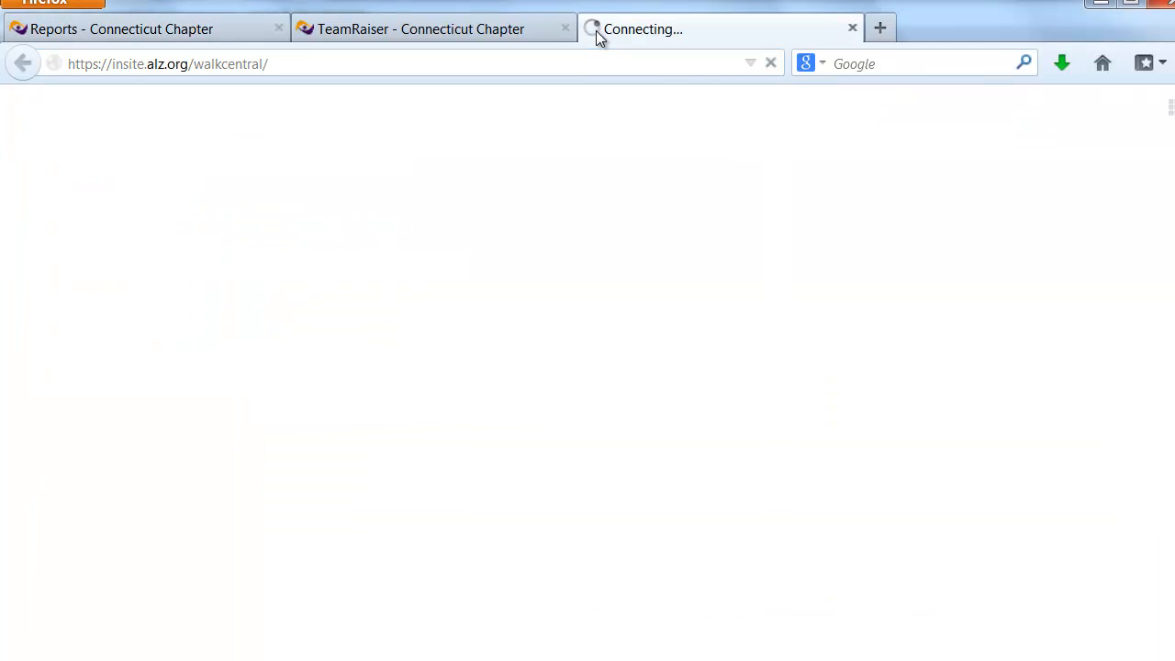
pyautogui.moveTo(688, 363)
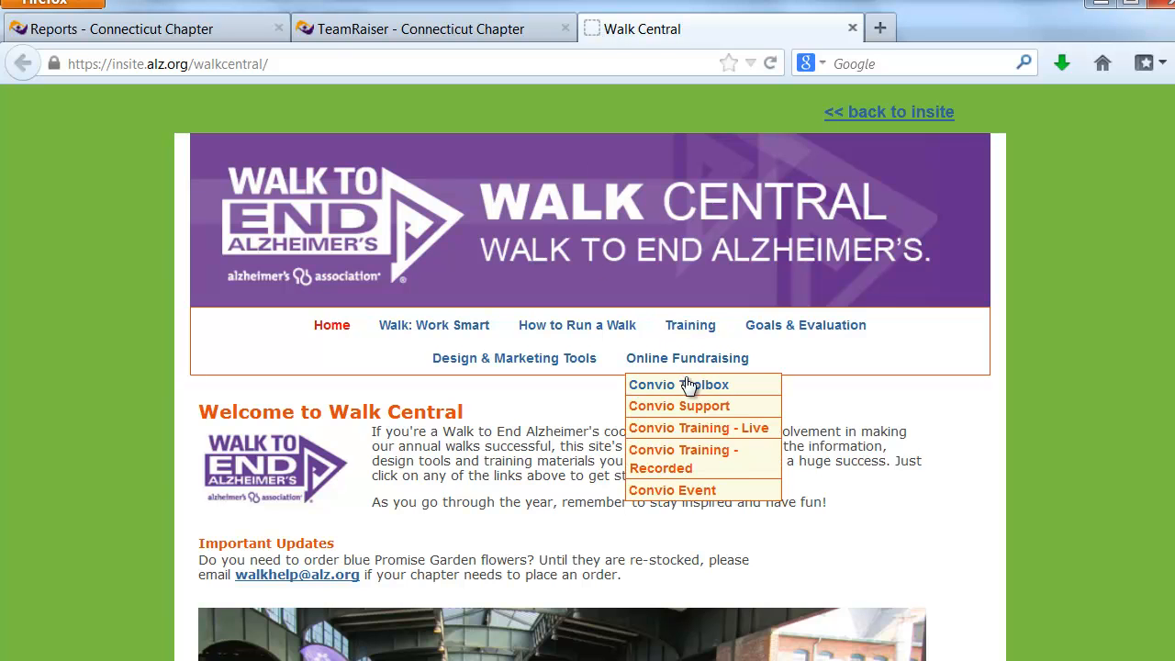
pyautogui.click(686, 385)
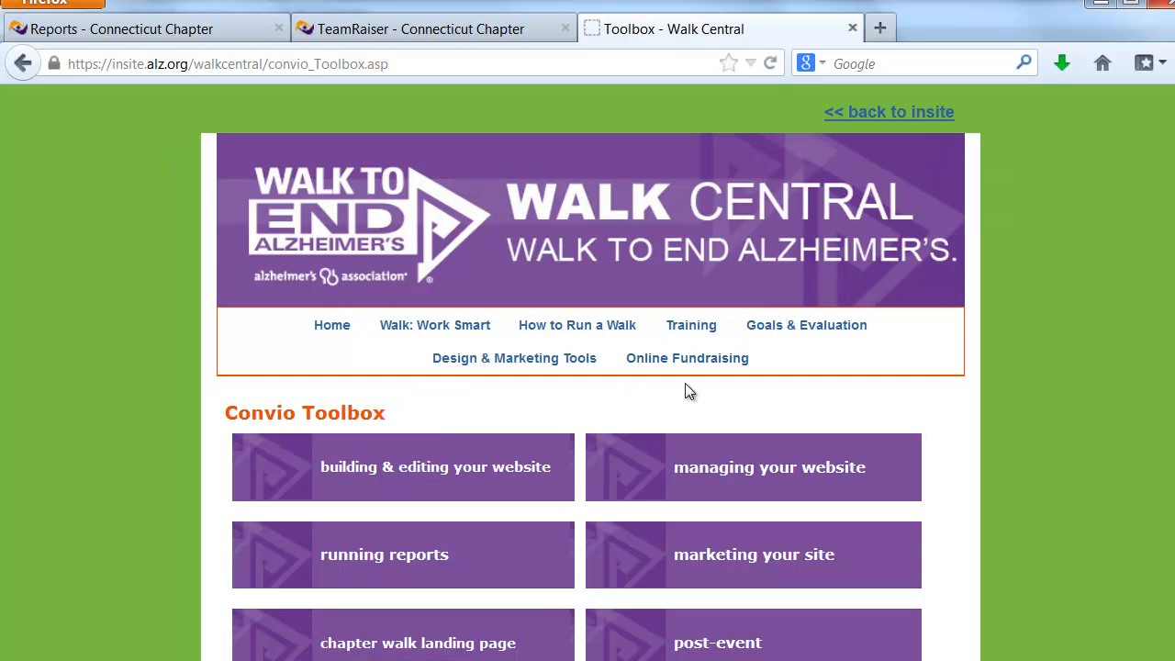
pyautogui.click(379, 556)
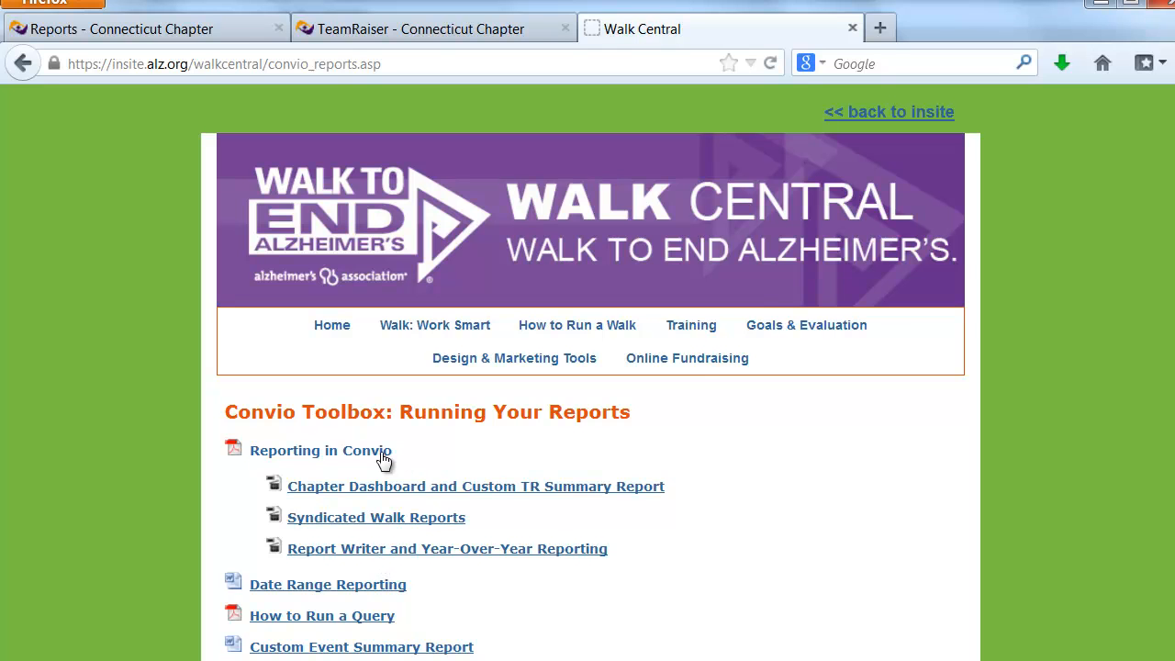
# Go back to the Report Writer and examine the list of syndicated reports and their descriptions
pyautogui.click(184, 30)
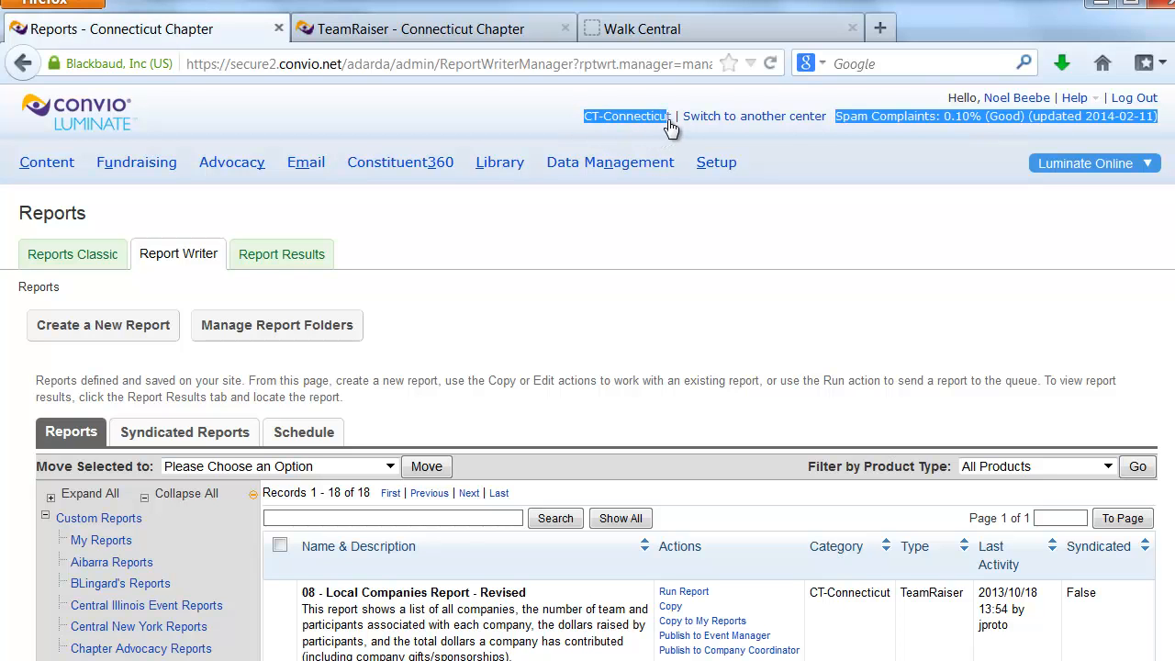
pyautogui.click(168, 438)
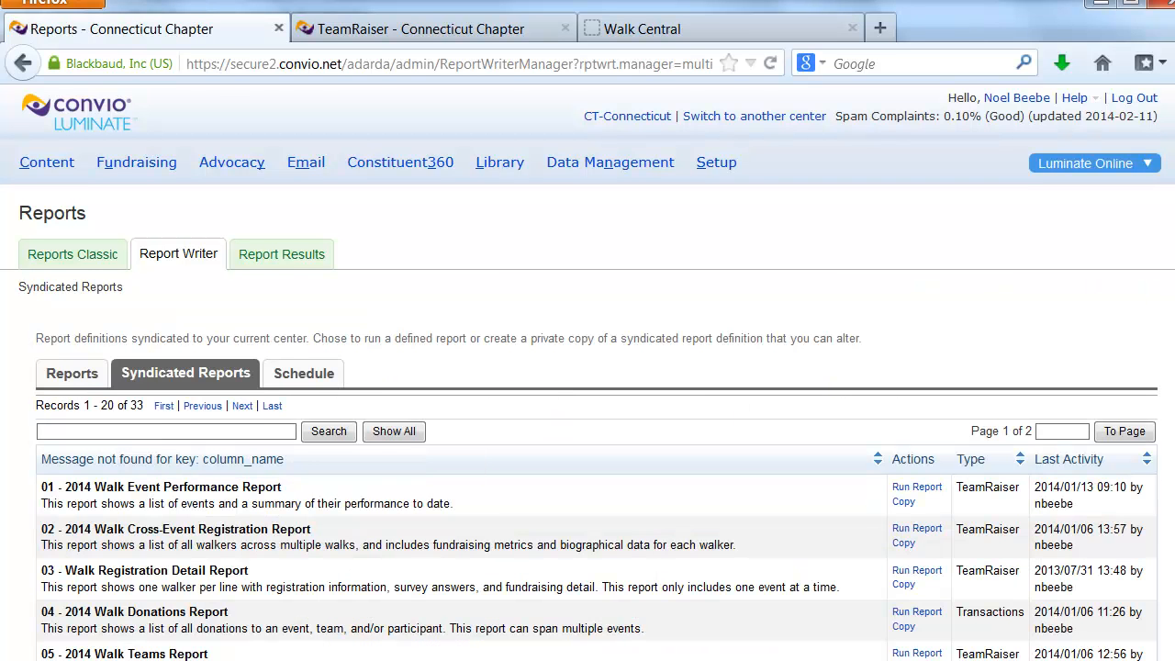
pyautogui.scroll(-3, 1154, 289)
pyautogui.scroll(-5, 588, 373)
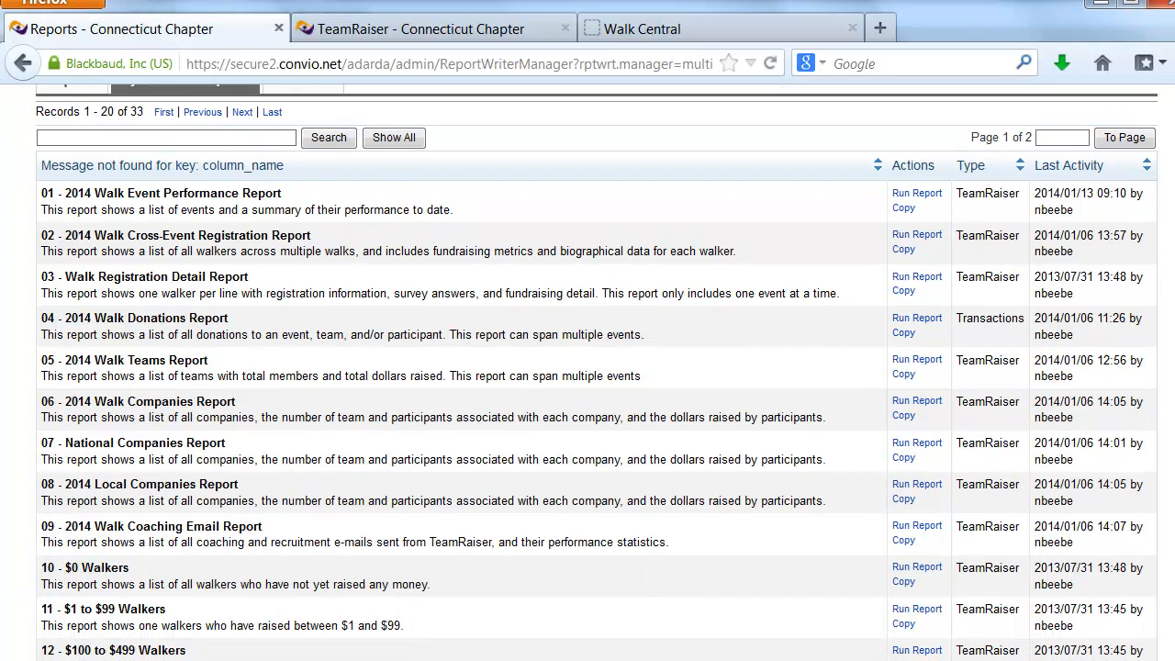
pyautogui.scroll(-1, 587, 373)
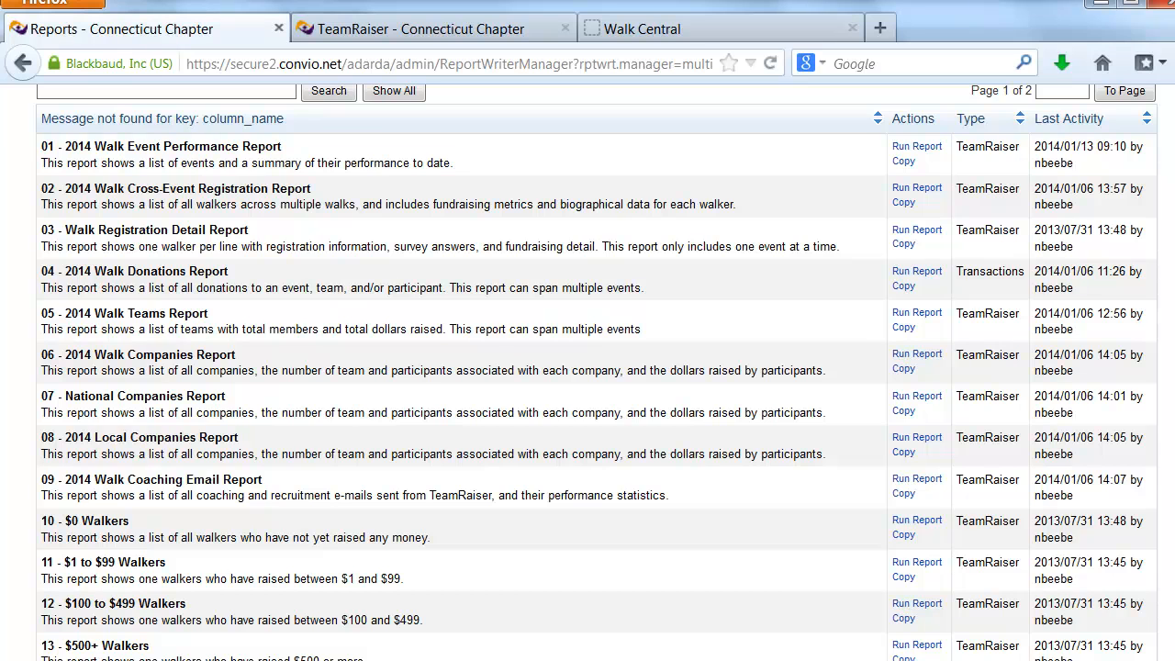
pyautogui.scroll(-5, 597, 367)
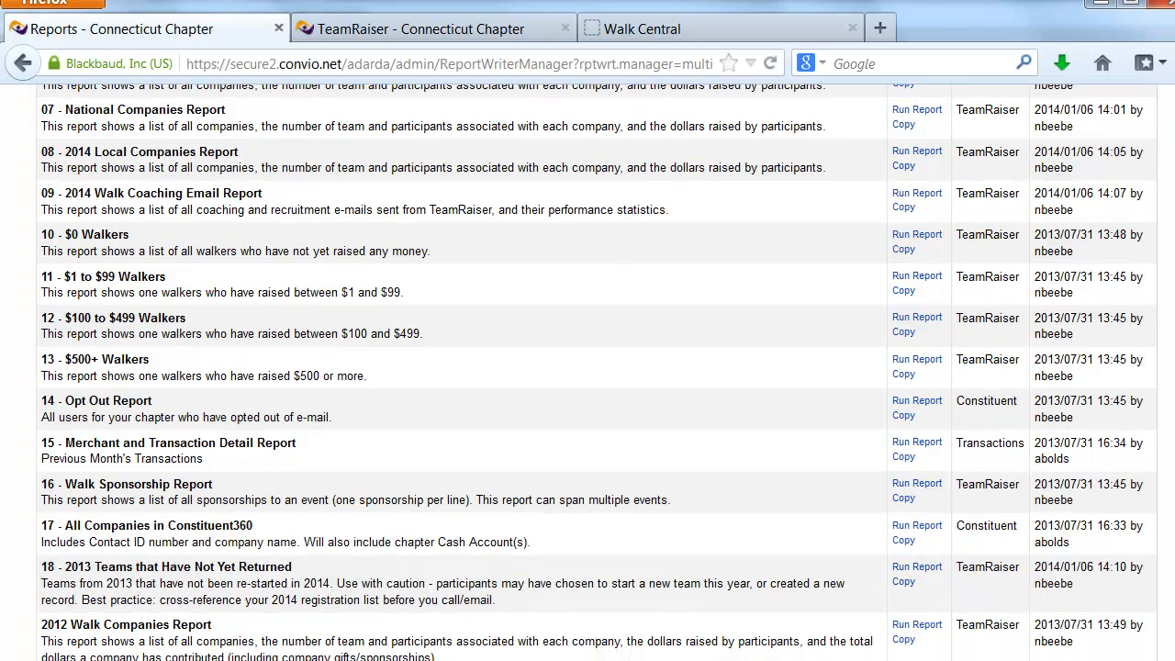
pyautogui.scroll(3, 597, 367)
pyautogui.scroll(1, 587, 372)
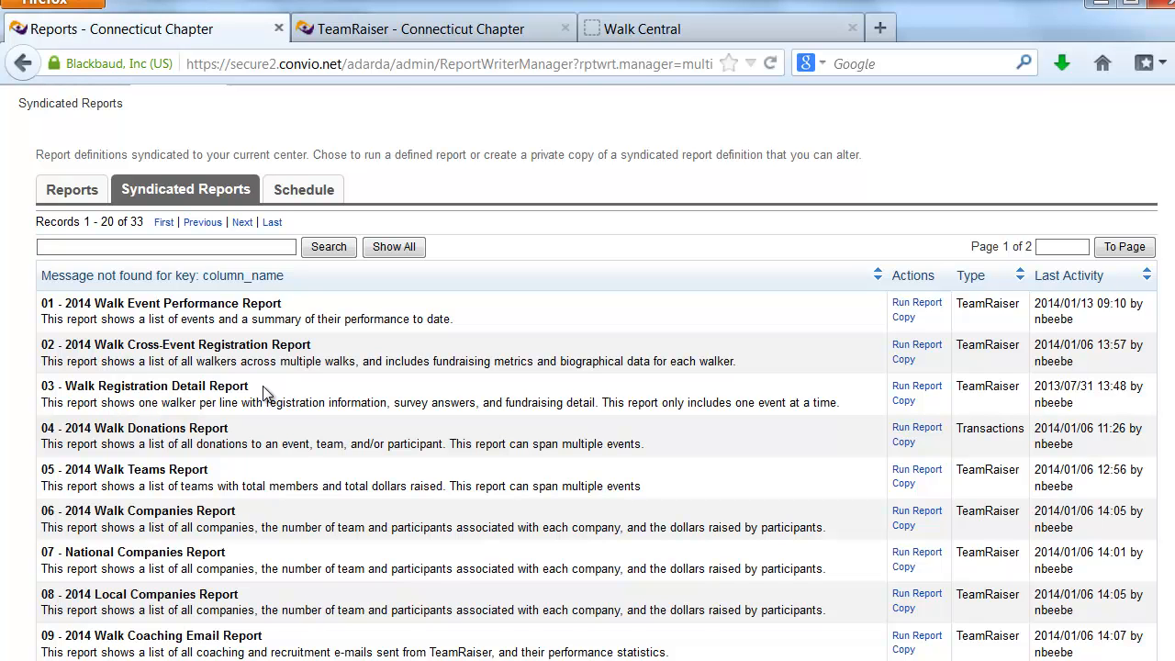
# Start a run of the 03 - Walk Registration Detail Report for the event 2014 Walk - Hartford, CT, keeping the default label and description
pyautogui.click(921, 388)
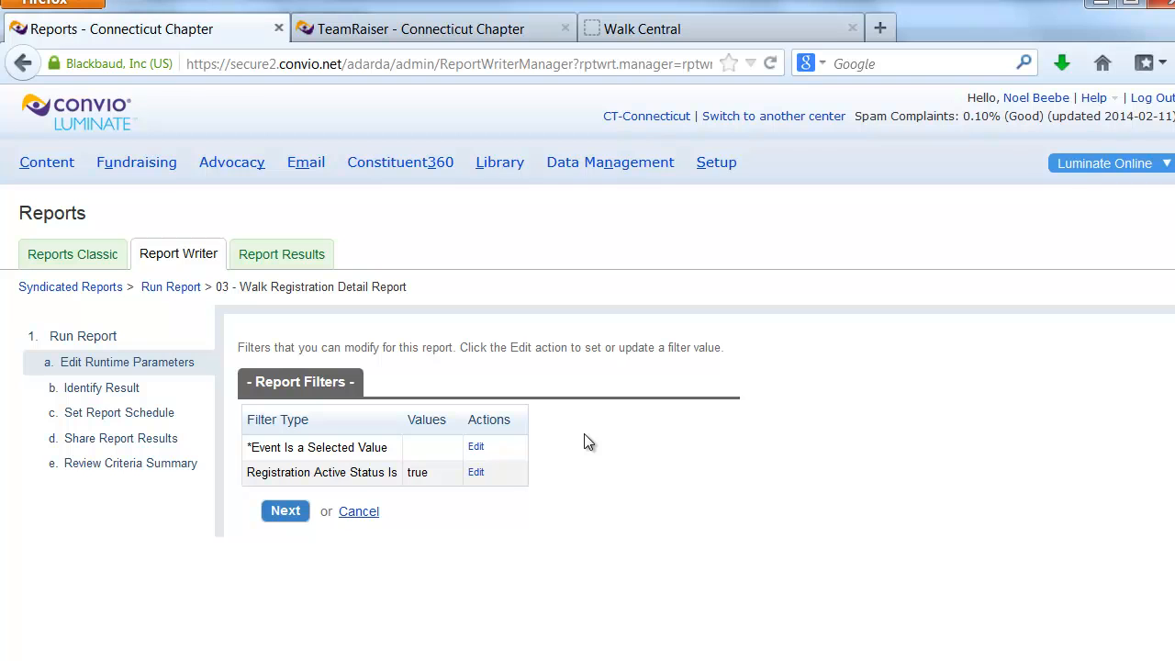
pyautogui.click(475, 448)
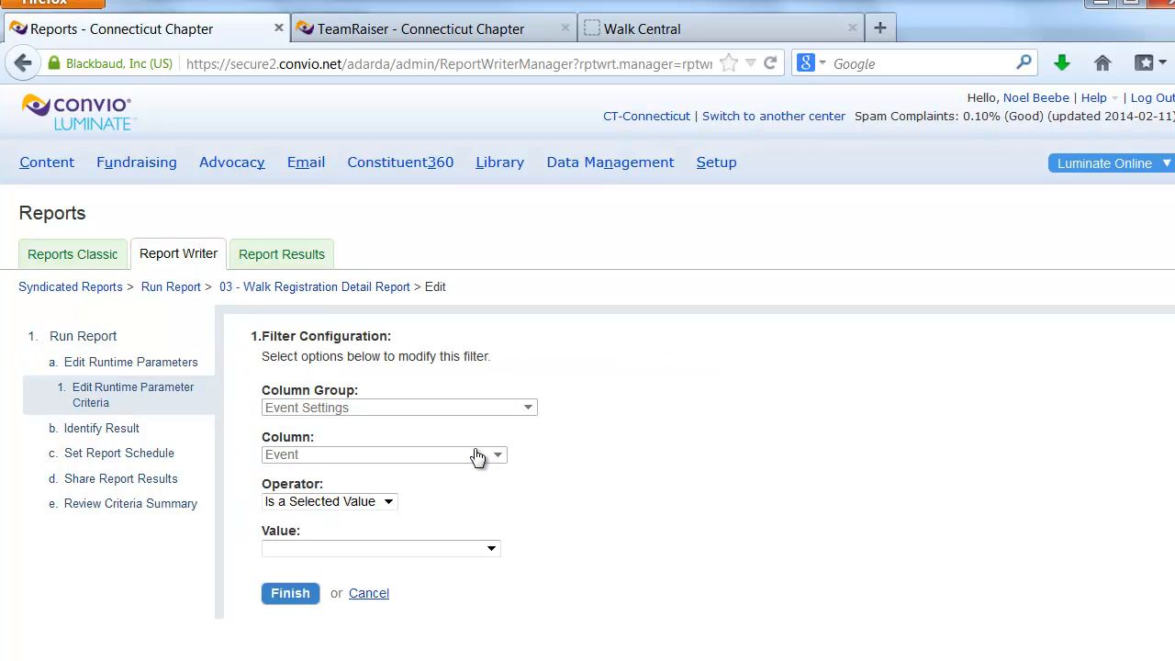
pyautogui.click(492, 549)
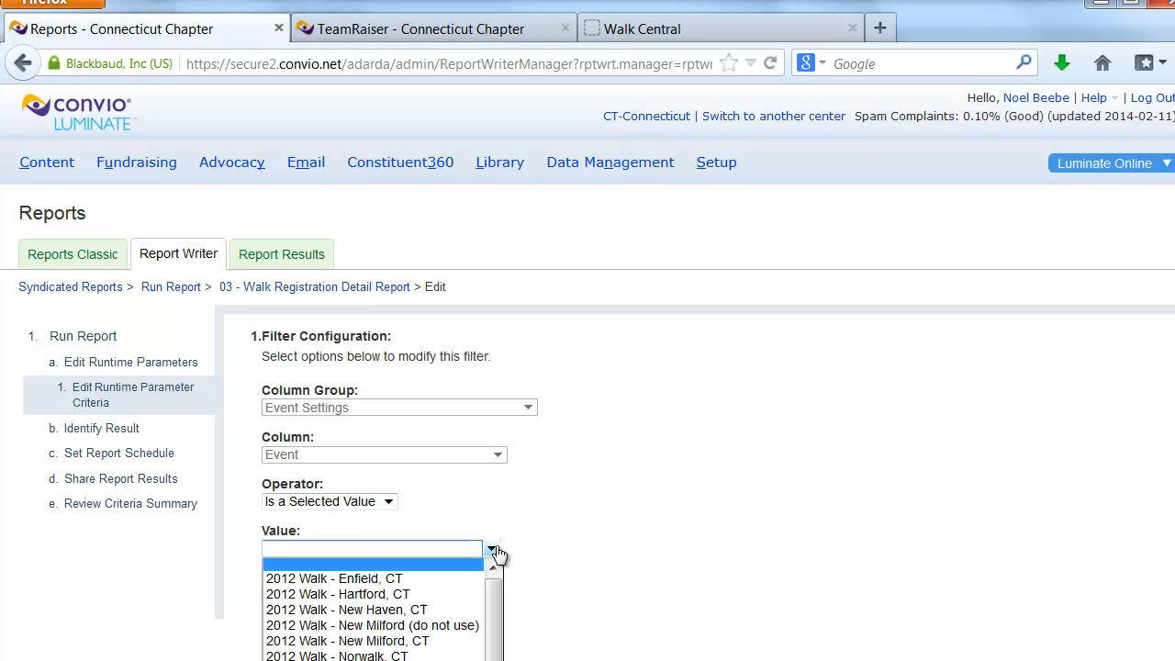
pyautogui.moveTo(494, 605); pyautogui.dragTo(497, 660)
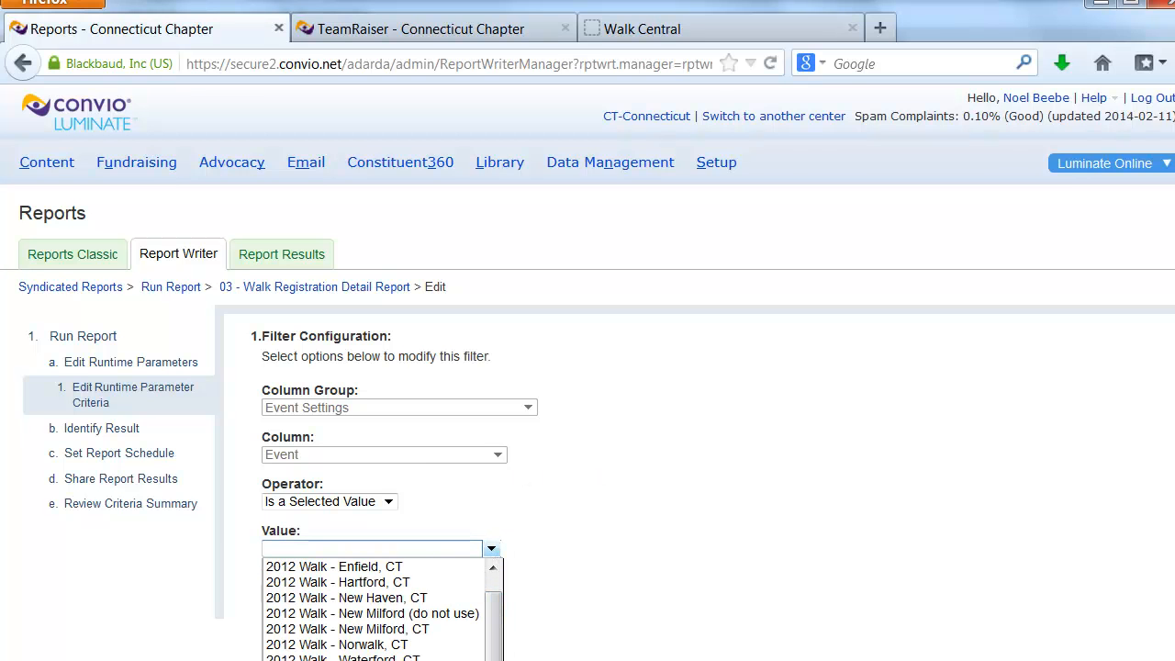
pyautogui.click(338, 660)
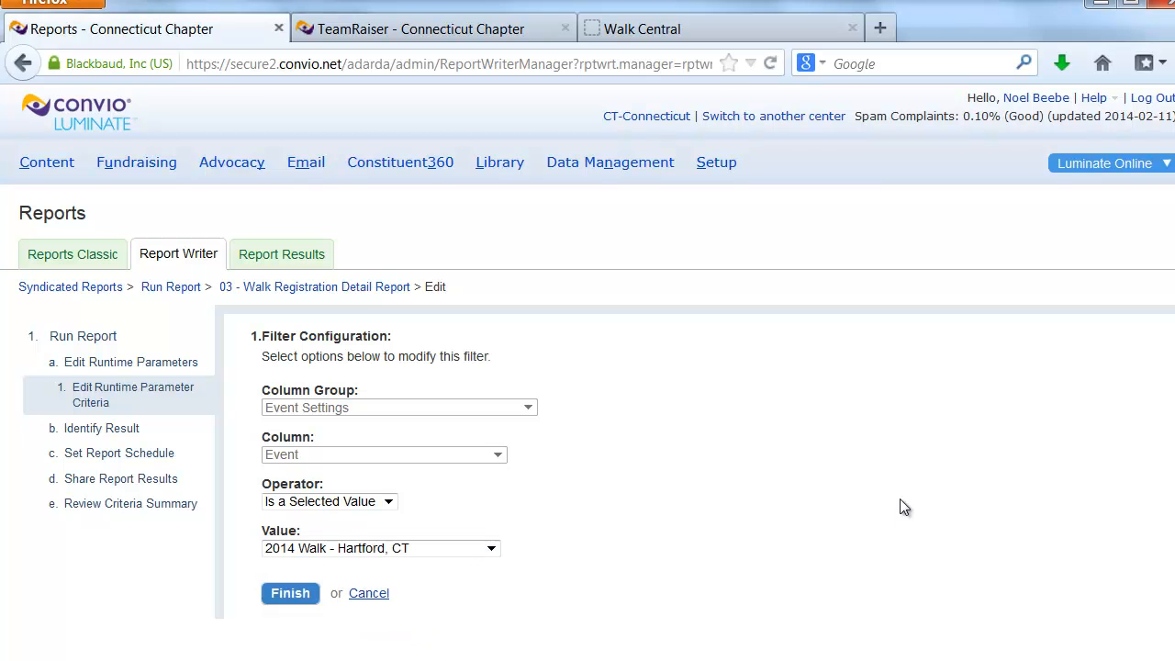
pyautogui.click(290, 594)
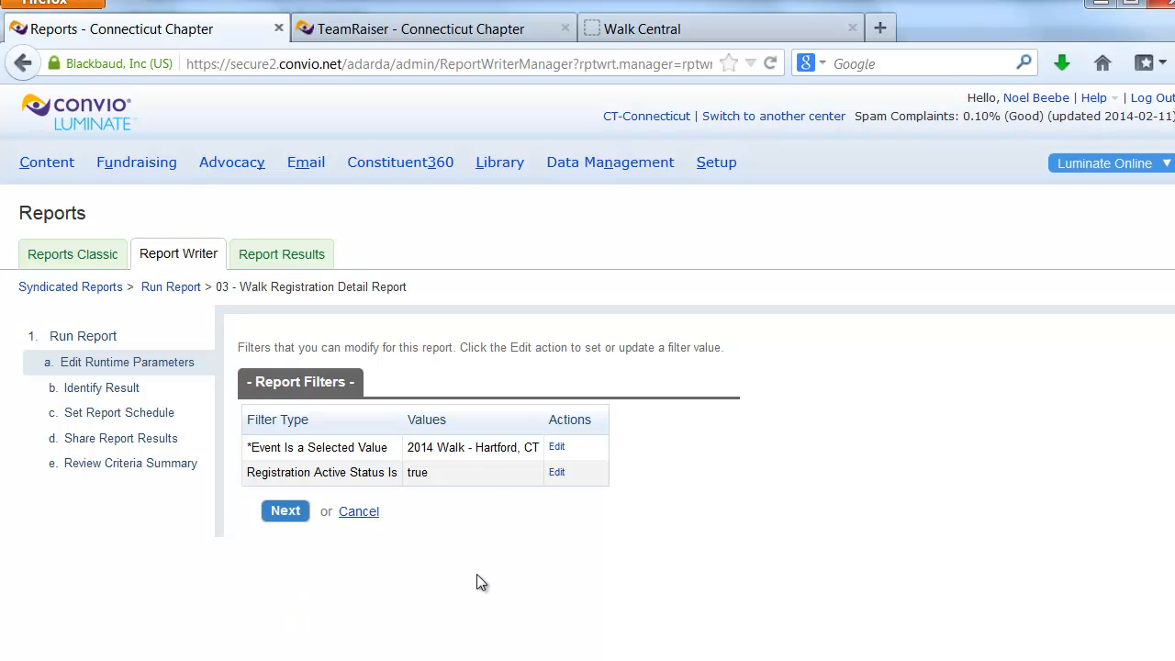
pyautogui.click(287, 512)
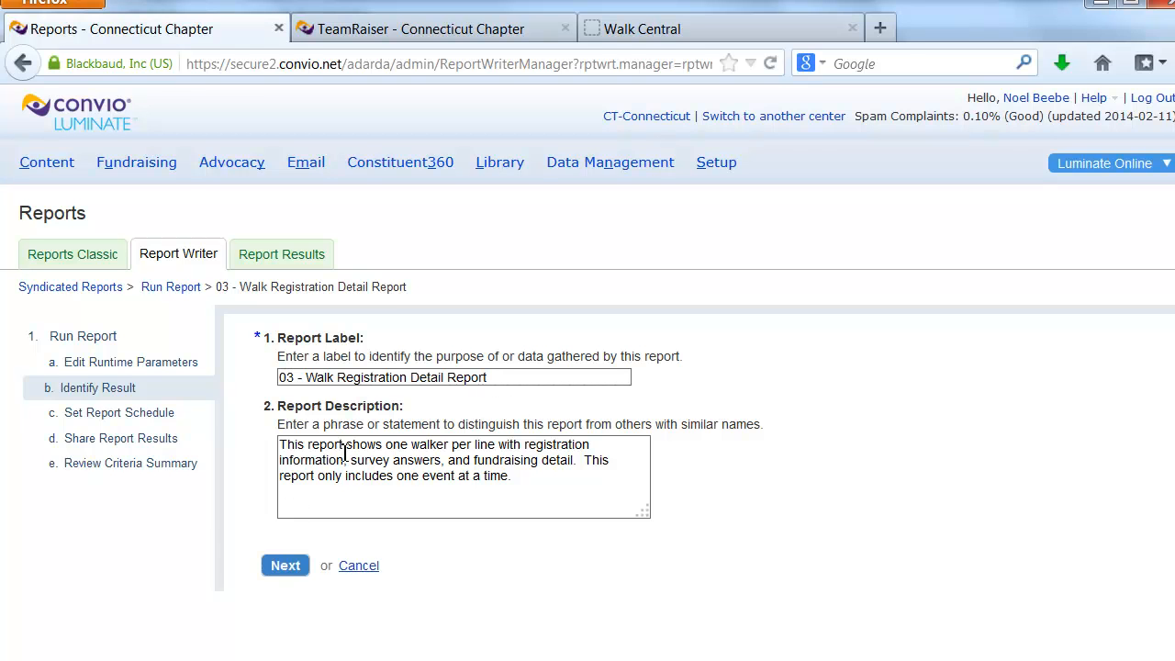
pyautogui.click(284, 565)
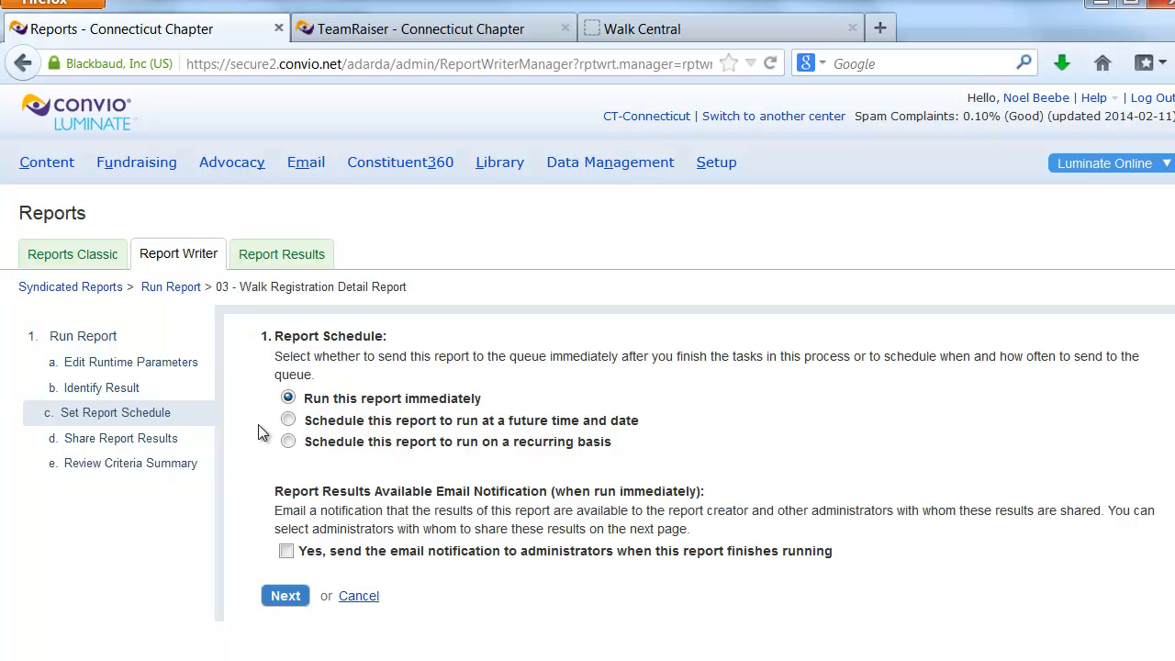
# Look over the options for scheduling the report at a future time and date, and set it back to run immediately
pyautogui.click(289, 420)
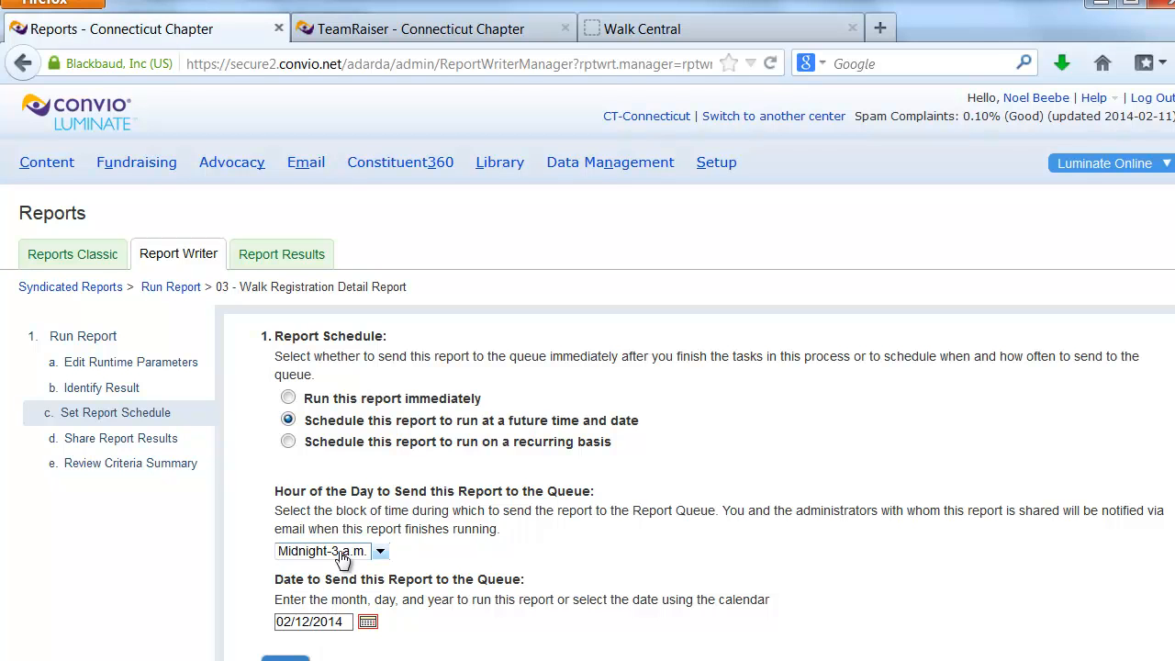
pyautogui.click(380, 552)
pyautogui.click(380, 552)
pyautogui.click(289, 400)
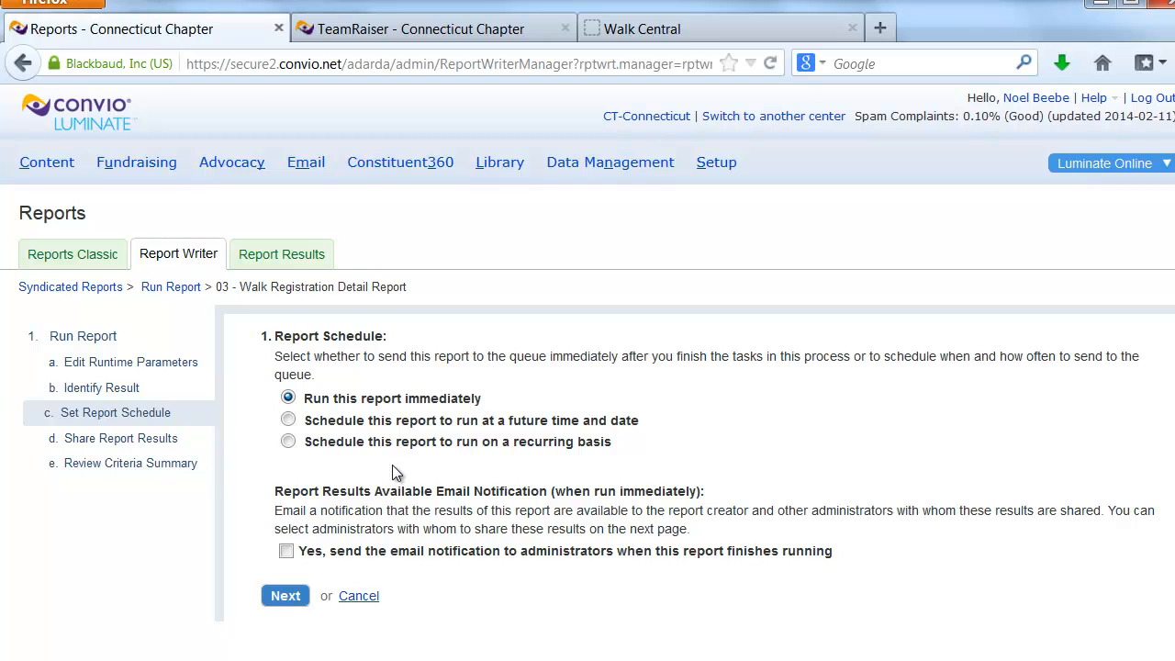
# Turn on the email notification to administrators and view the CT - TeamRaiser Administrators sub-administrator group for sharing the results
pyautogui.click(287, 551)
pyautogui.click(284, 597)
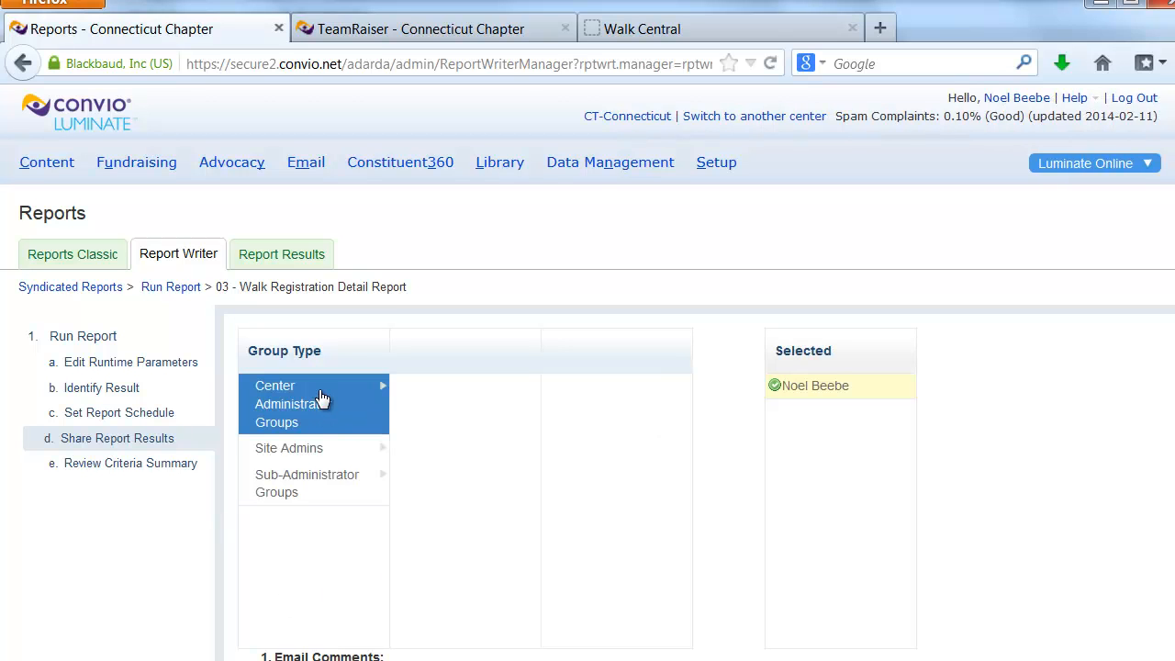
pyautogui.click(318, 482)
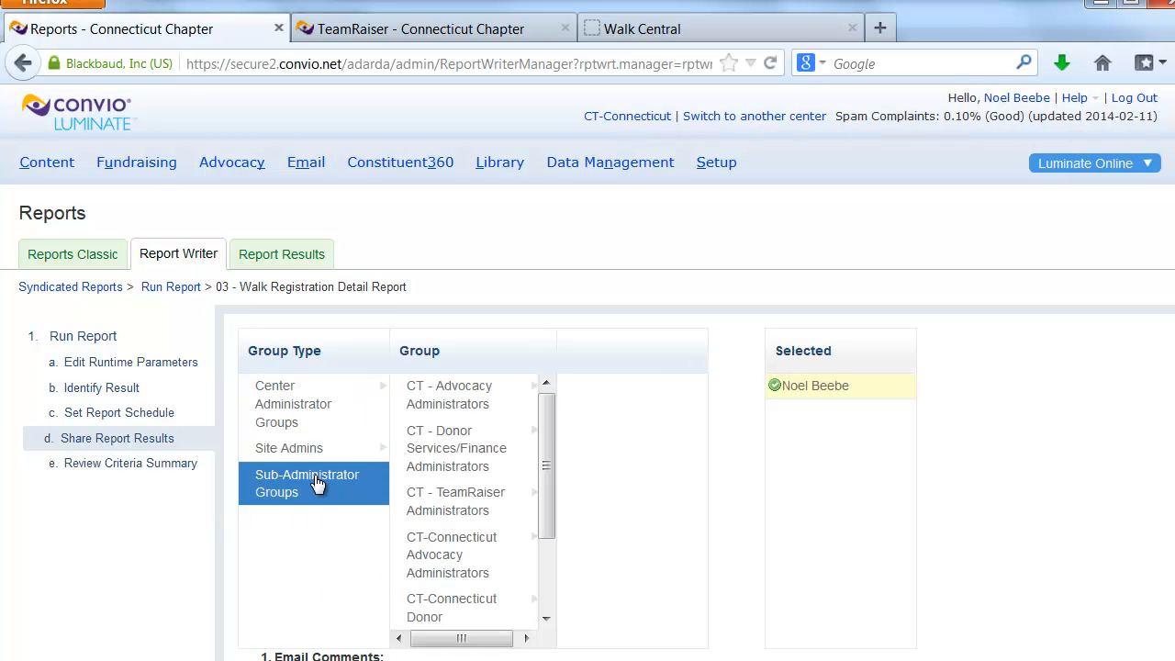
pyautogui.click(485, 508)
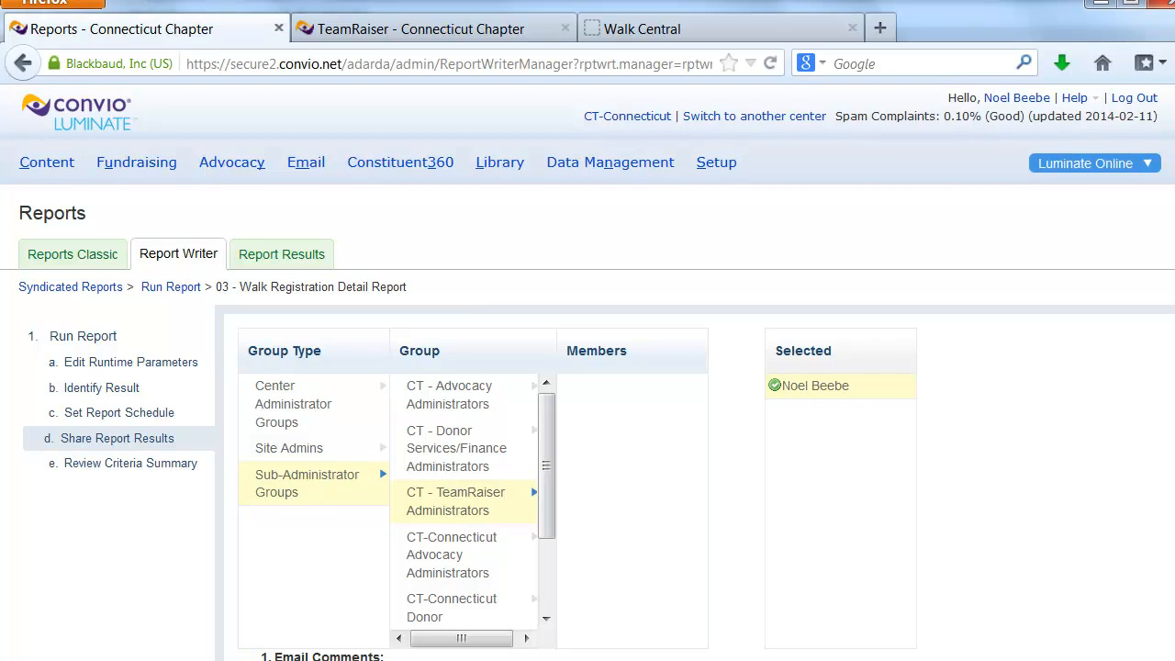
pyautogui.scroll(-2, 413, 439)
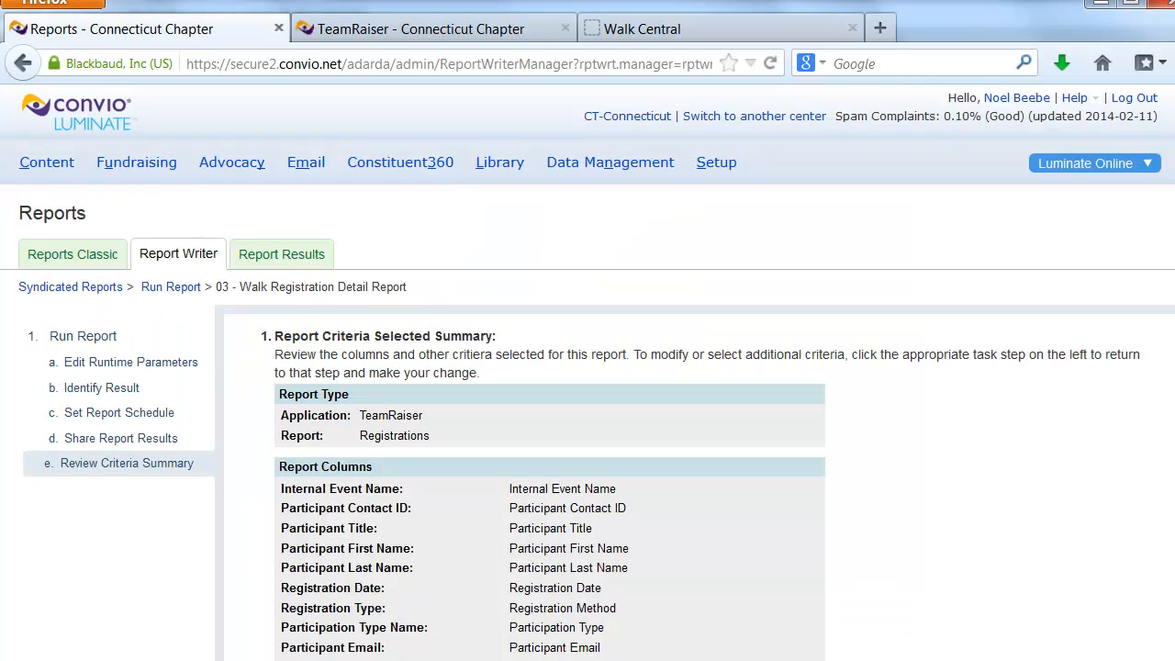
# Review the criteria summary of the Walk Registration Detail Report and run the report
pyautogui.scroll(-6, 588, 373)
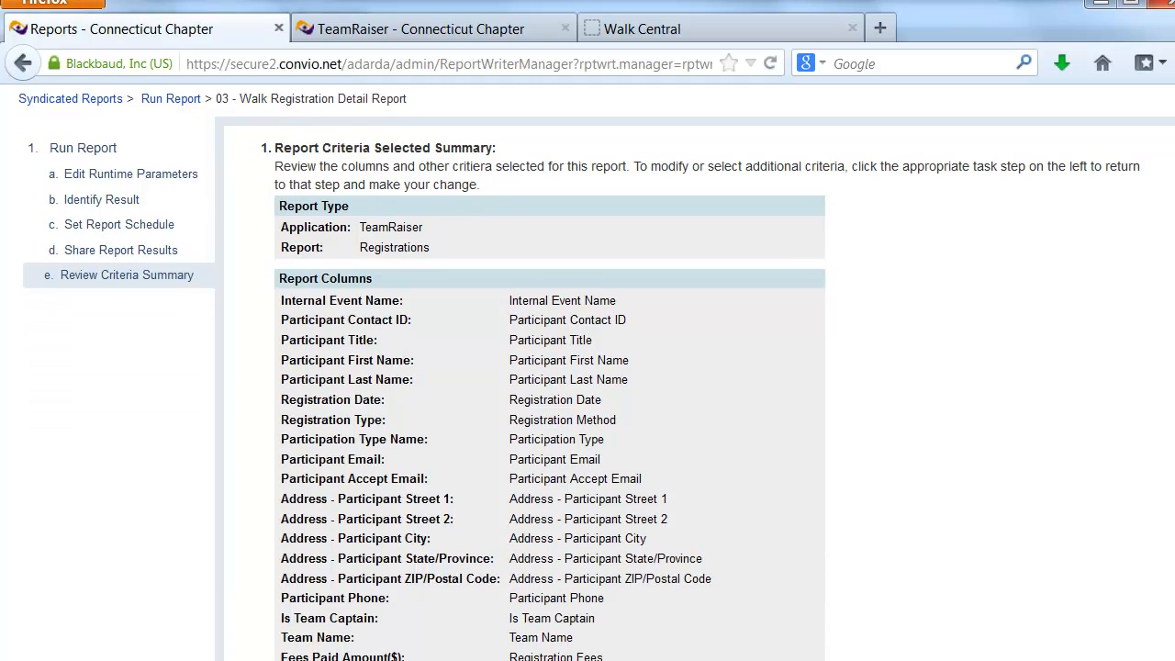
pyautogui.scroll(-6, 587, 373)
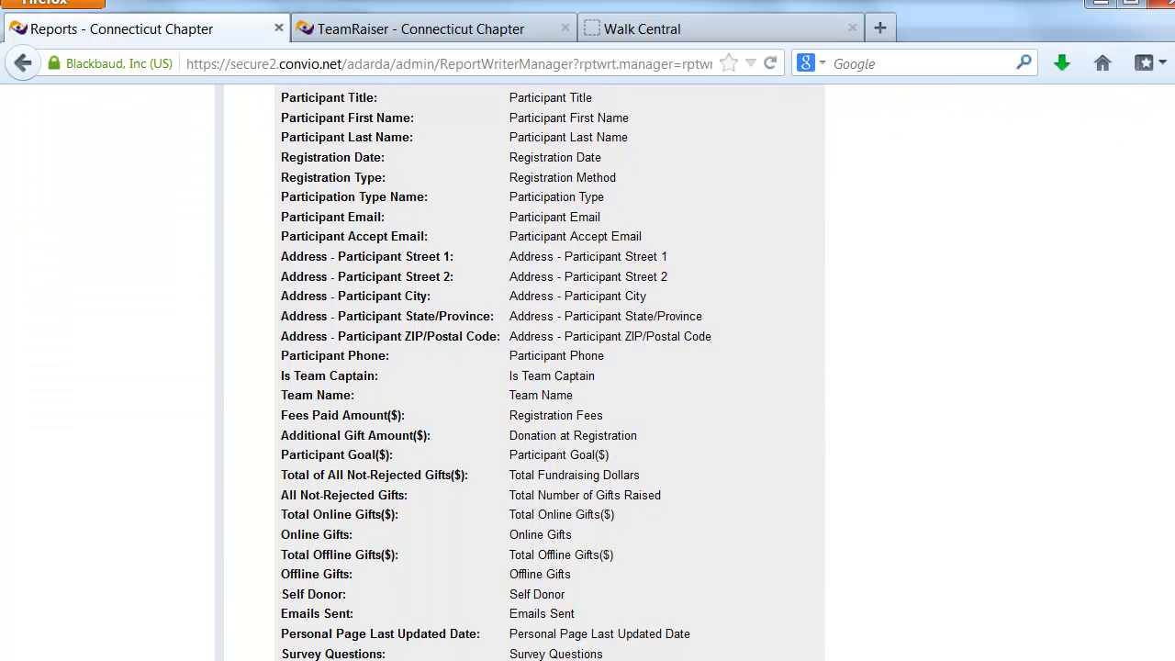
pyautogui.scroll(-7, 588, 372)
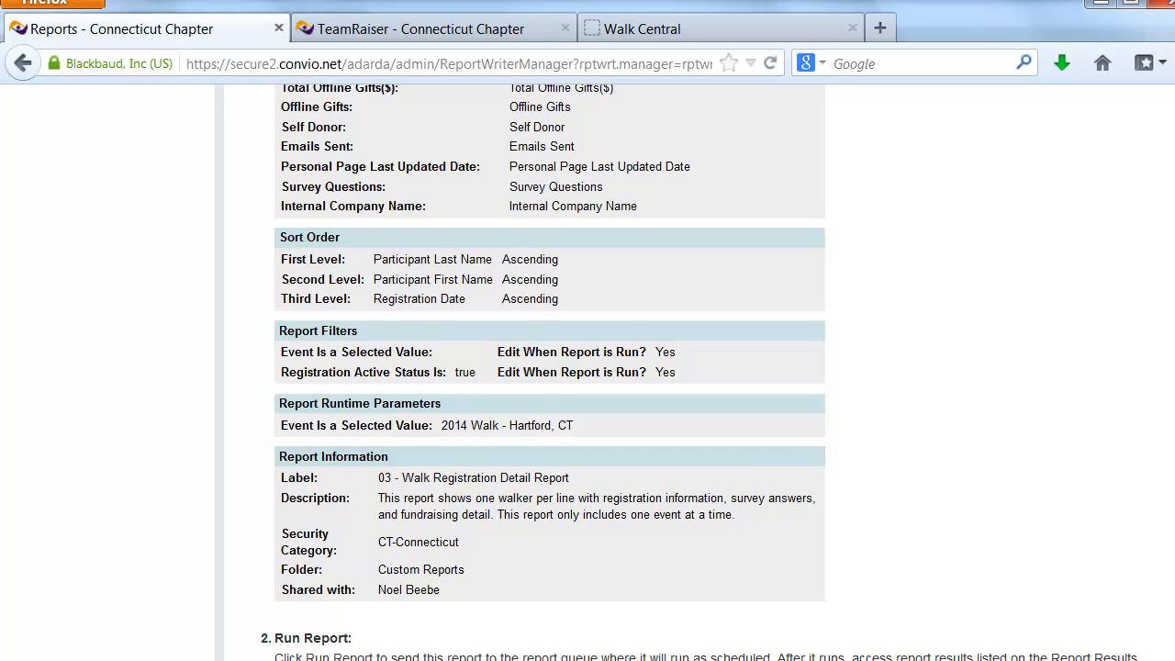
pyautogui.scroll(-1, 588, 373)
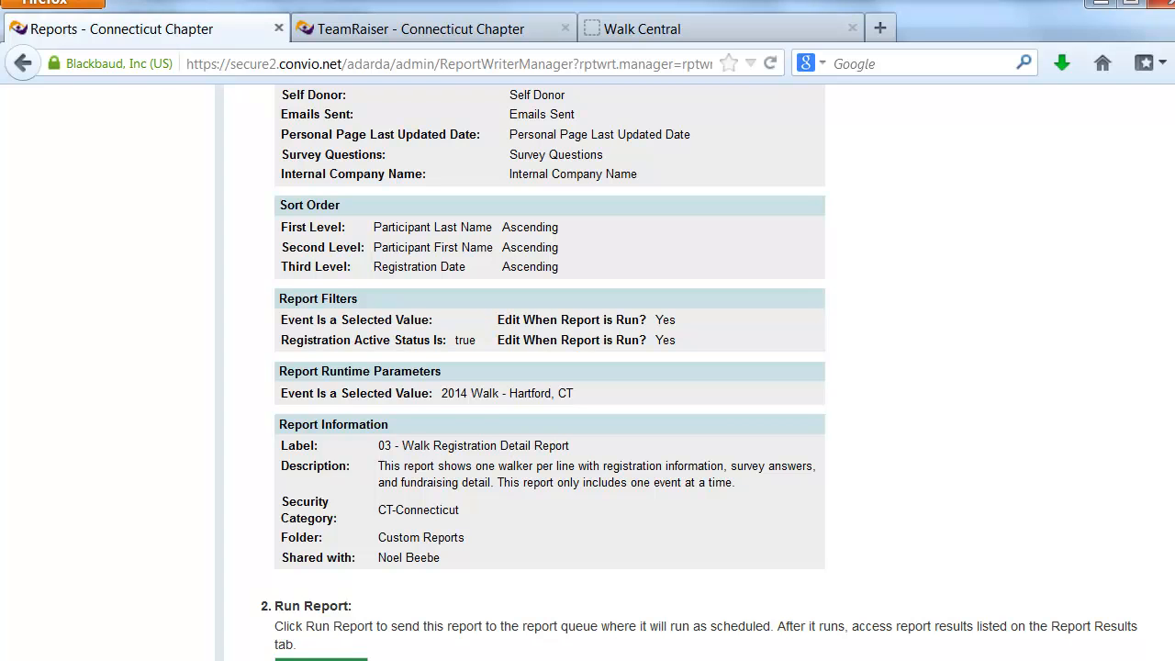
pyautogui.click(326, 660)
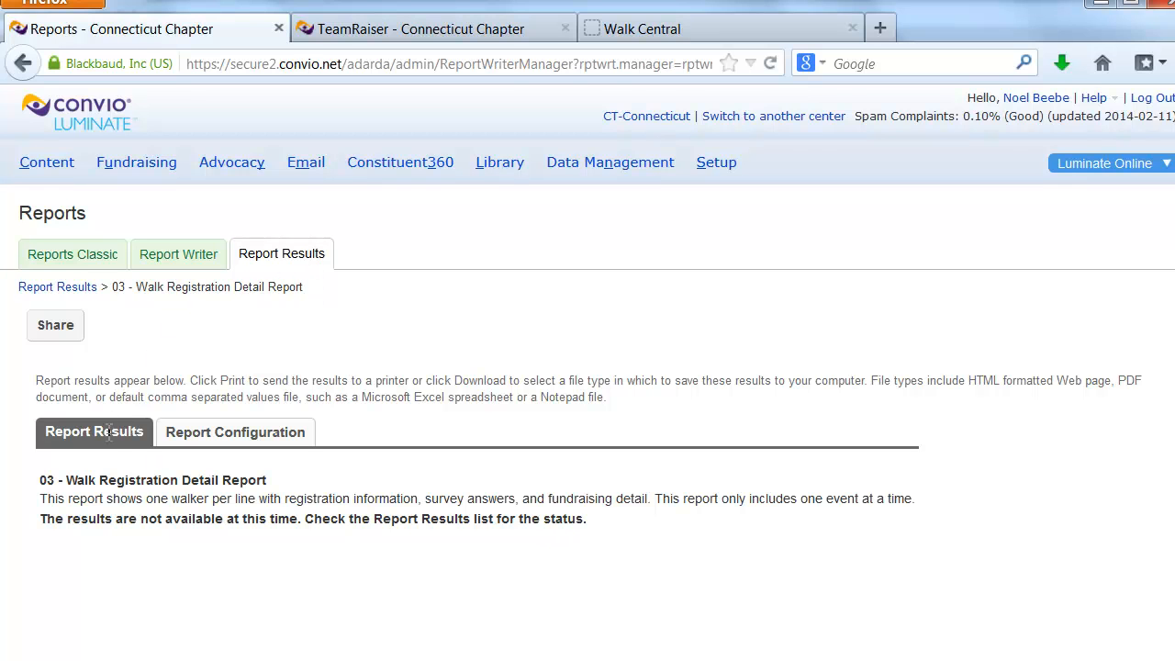
# Open the list of report results and refresh it to check the status of the 03 - Walk Registration Detail Report
pyautogui.click(275, 261)
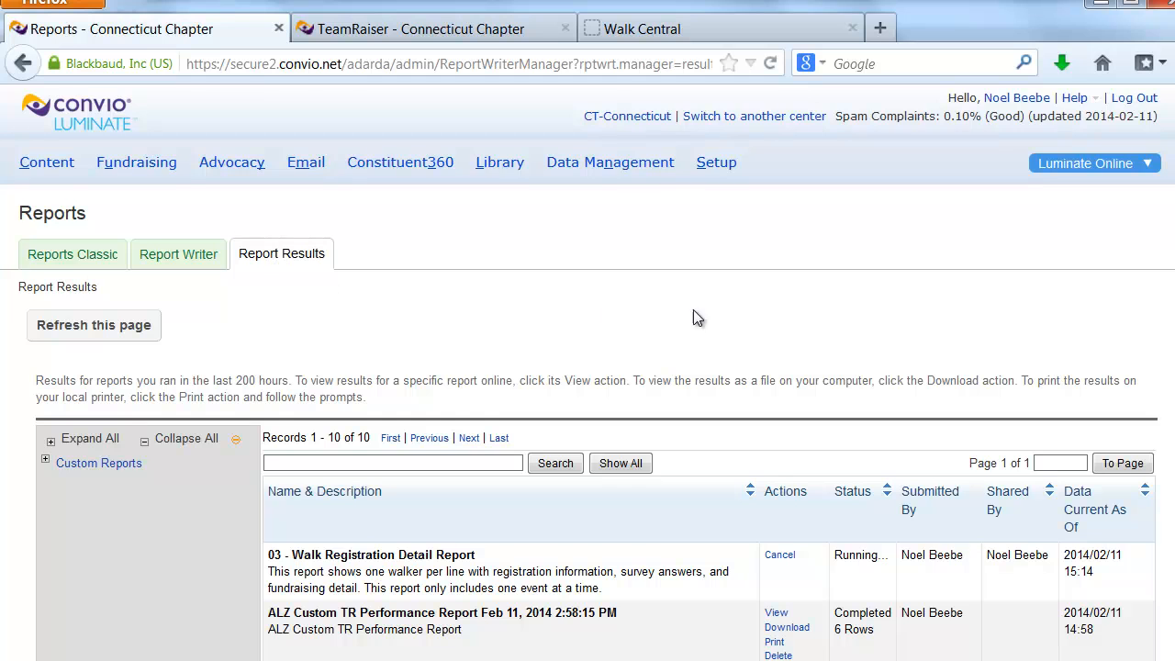
pyautogui.scroll(-2, 824, 343)
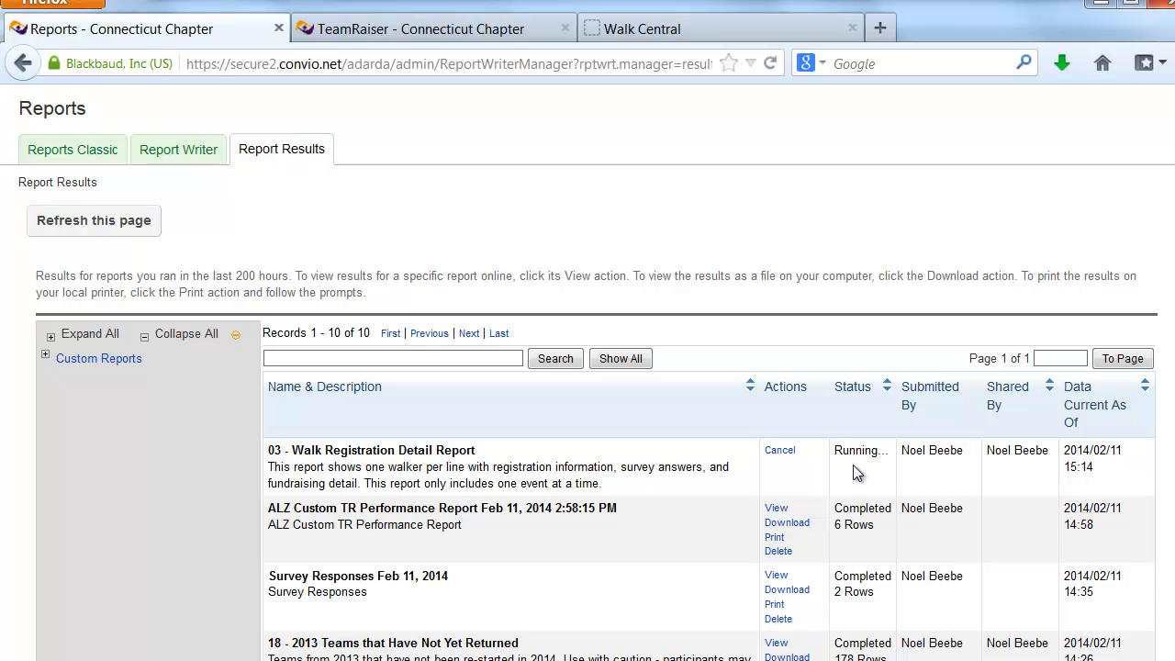
pyautogui.click(92, 228)
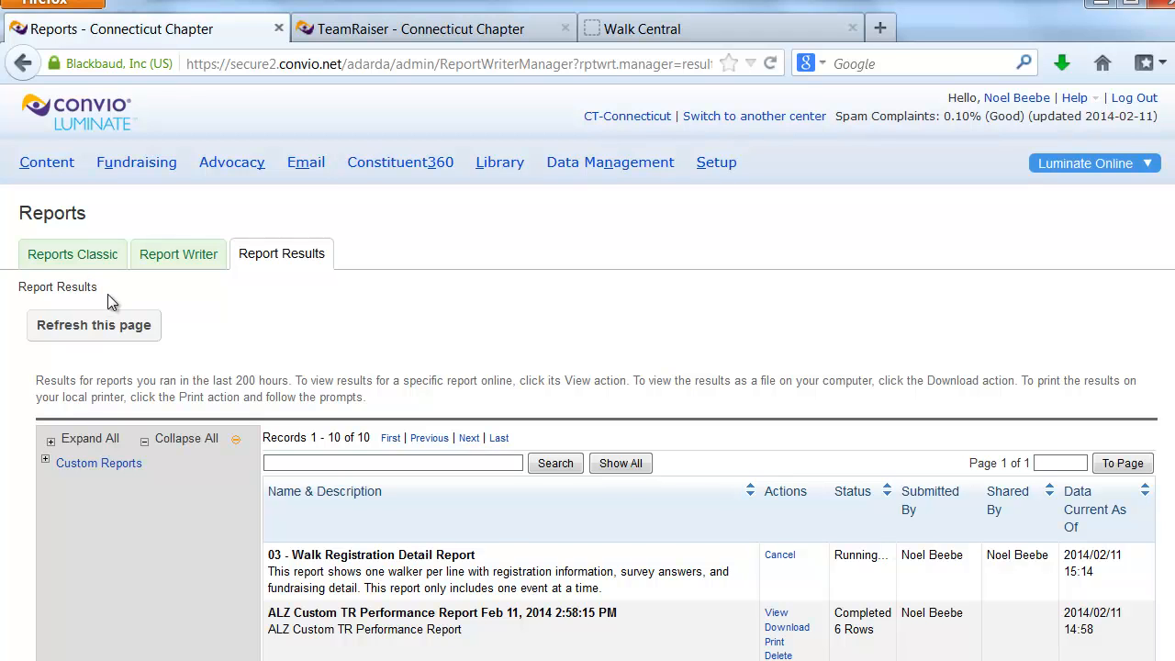
pyautogui.click(121, 329)
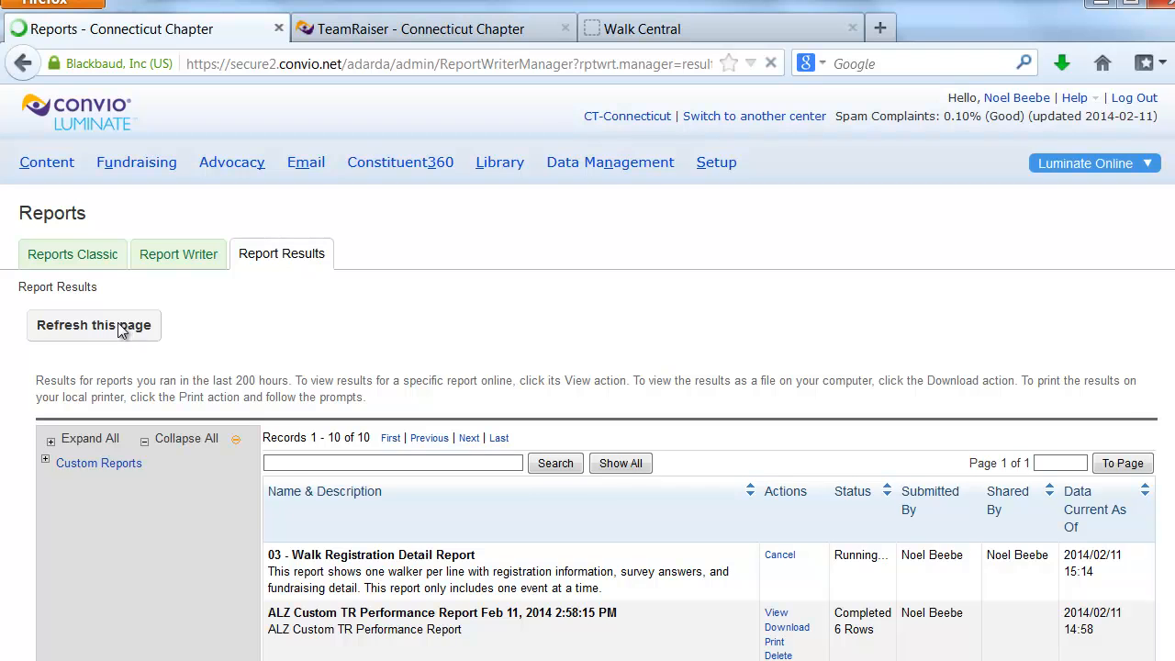
pyautogui.scroll(-1, 607, 378)
pyautogui.scroll(-4, 607, 379)
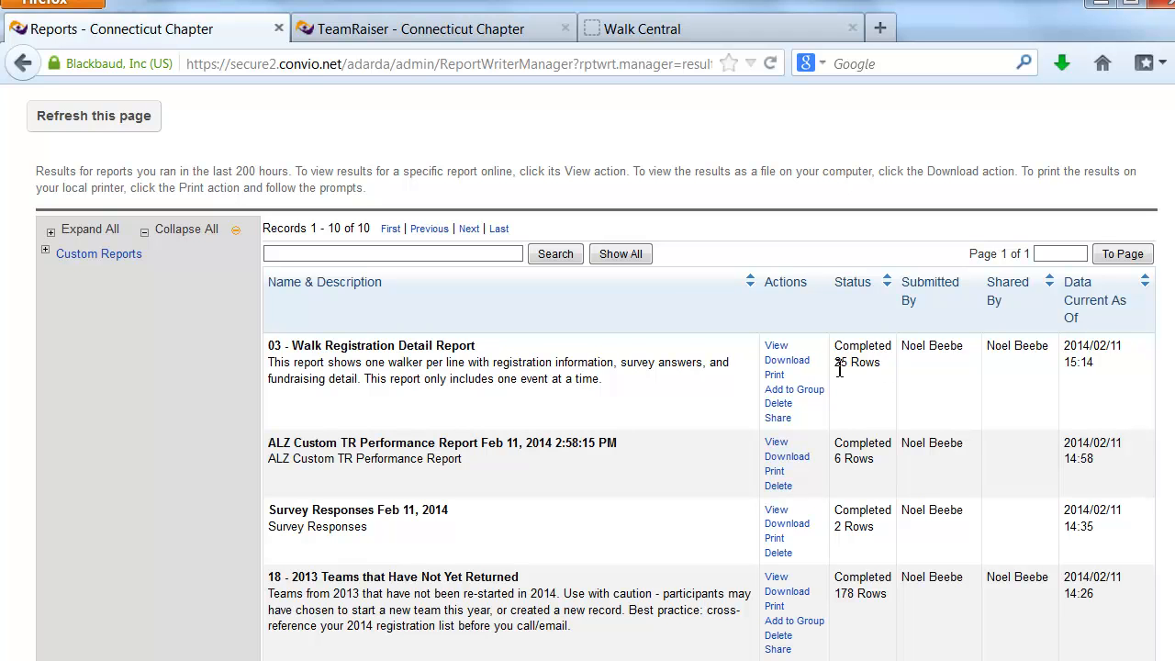
# View the results of the 03 - Walk Registration Detail Report and examine its registration, fundraising and survey columns
pyautogui.click(774, 346)
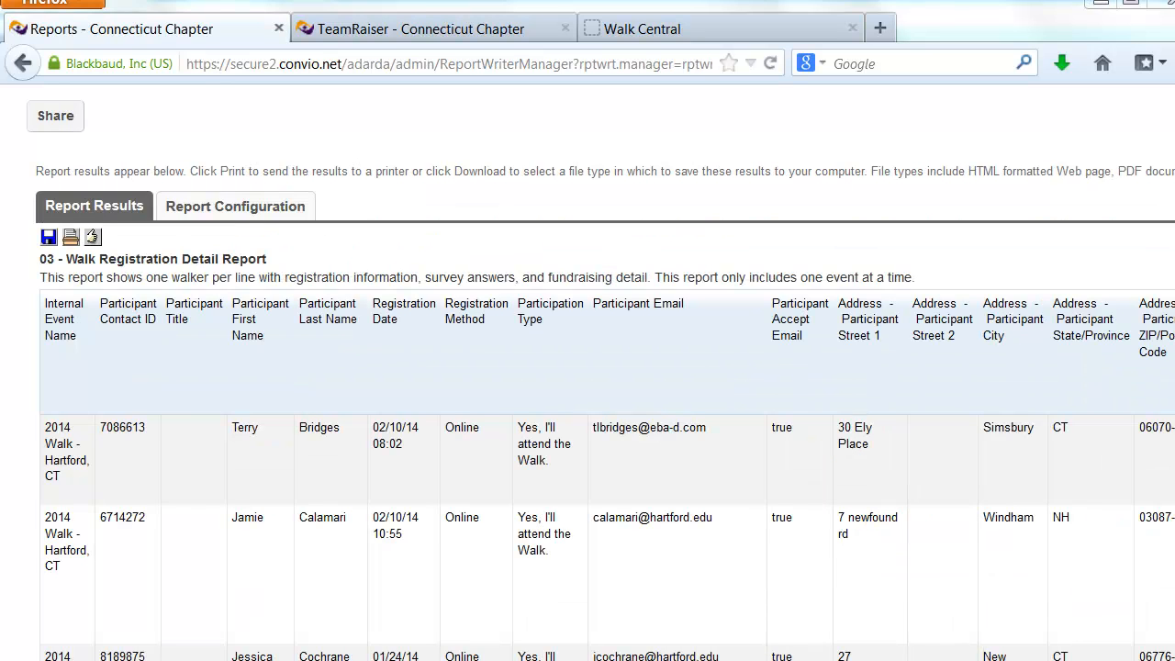
pyautogui.hscroll(5, 588, 381)
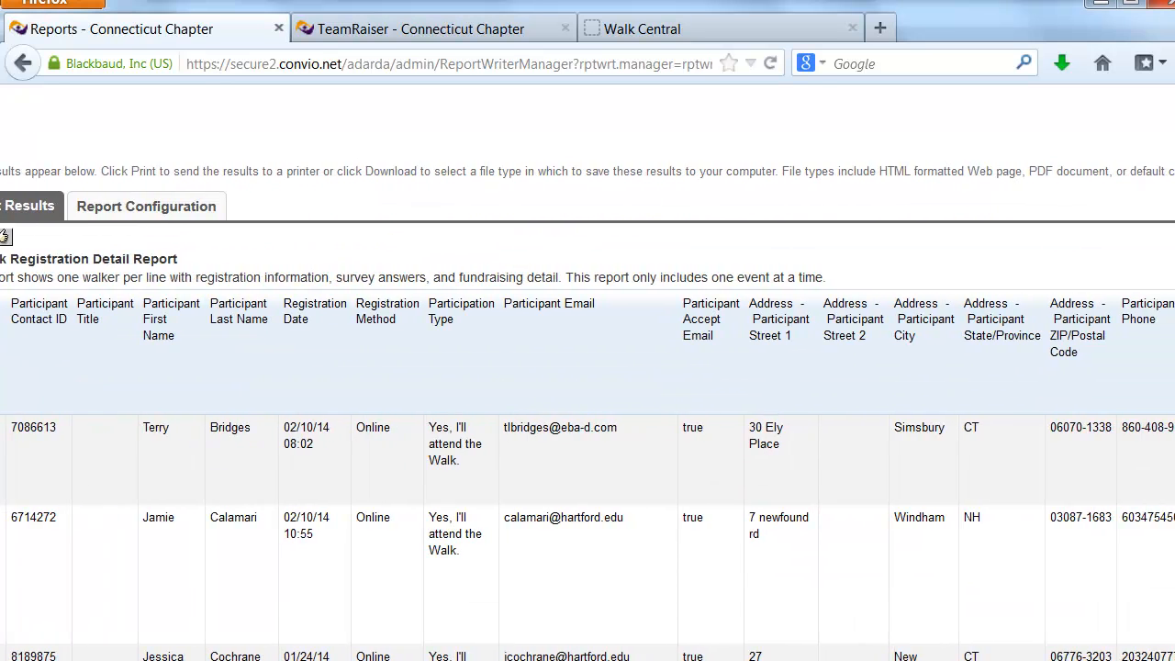
pyautogui.hscroll(15, 587, 413)
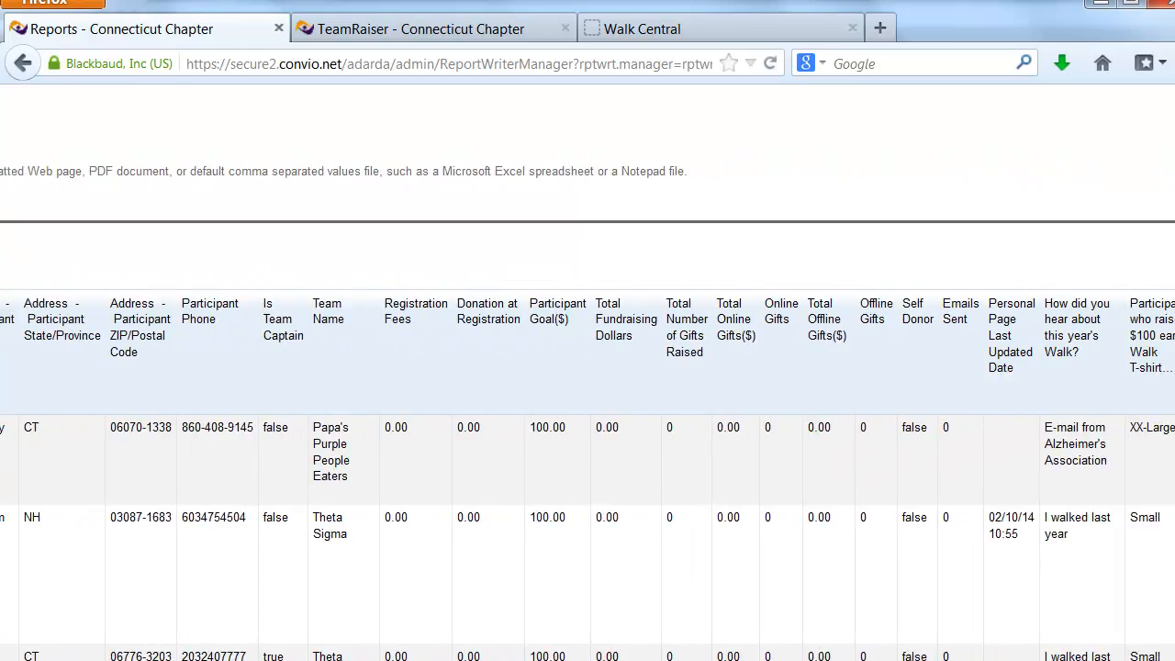
pyautogui.hscroll(11, 587, 413)
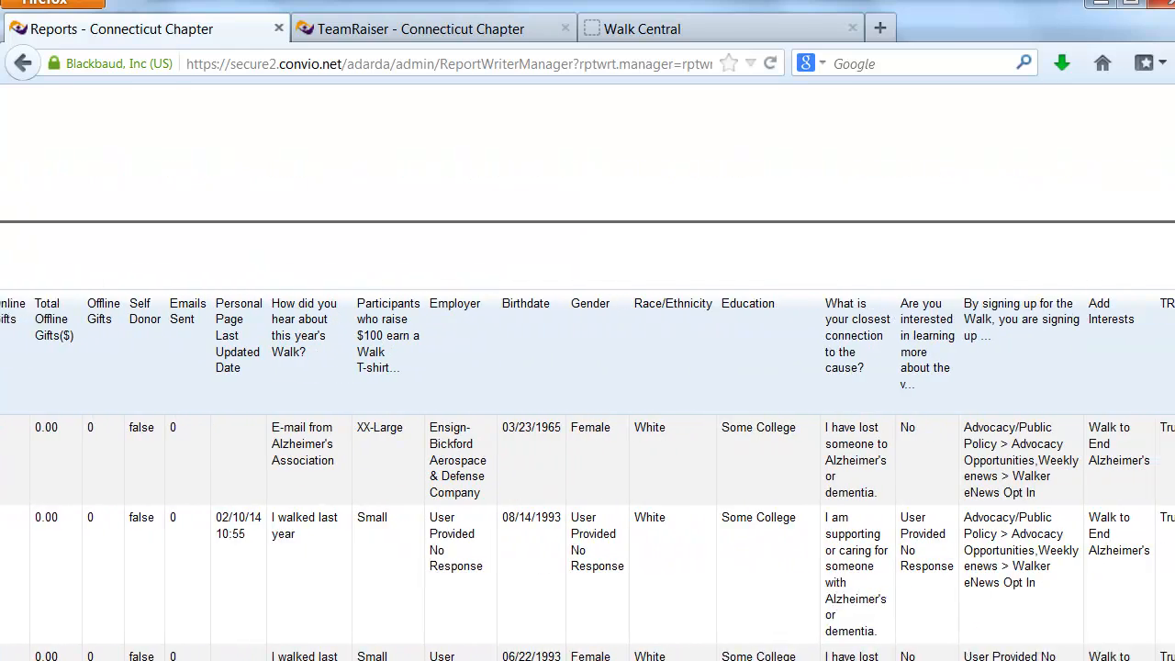
pyautogui.hscroll(1, 588, 413)
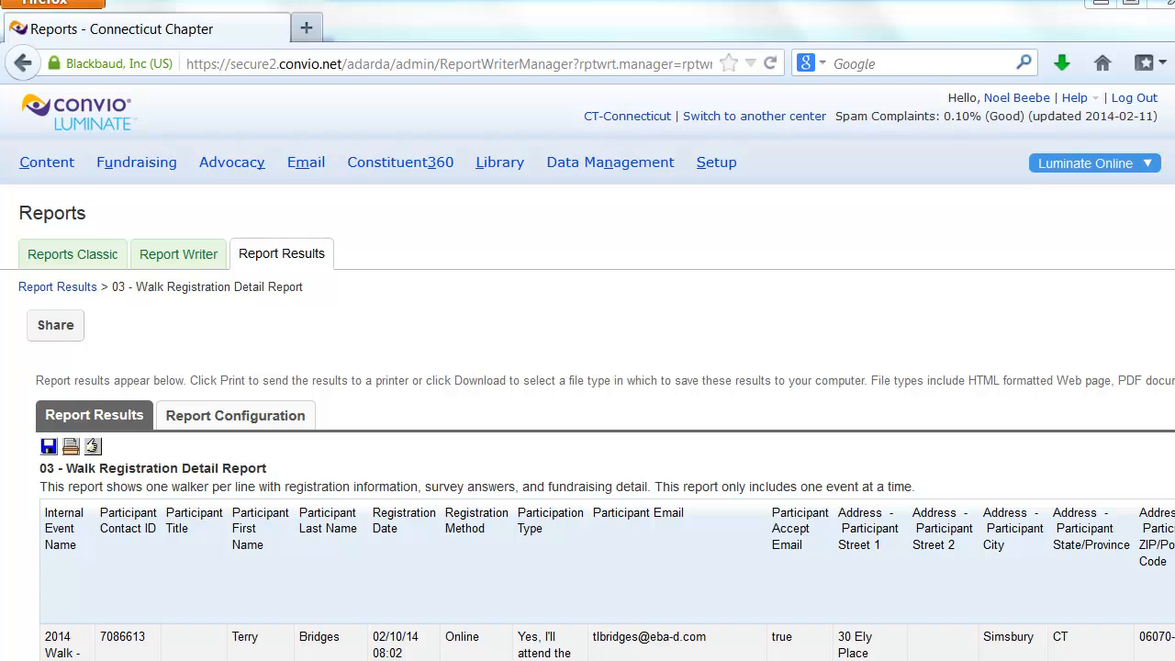
# Open the syndicated reports in Report Writer and look over the numbered walk reports and their descriptions
pyautogui.click(179, 255)
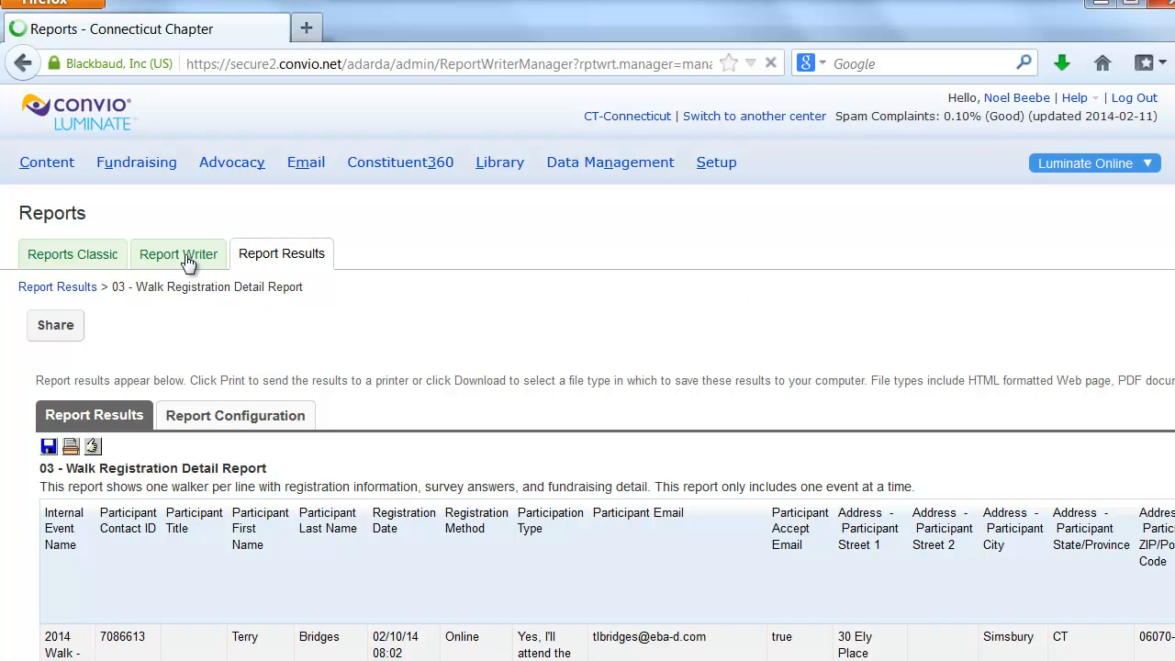
pyautogui.click(184, 439)
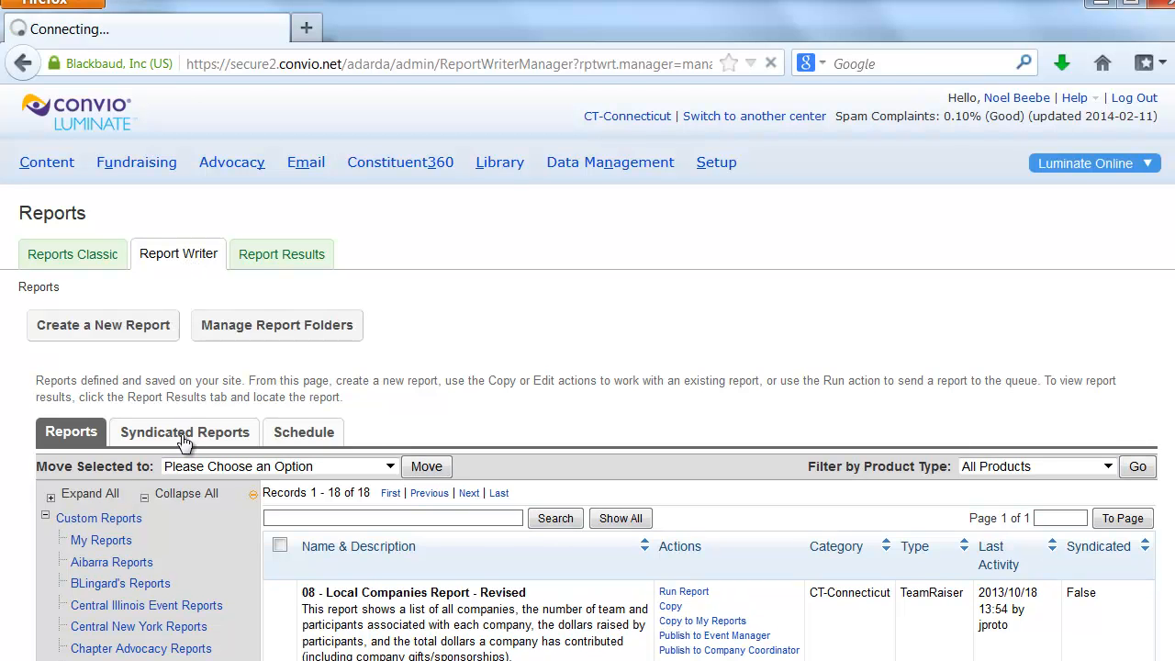
pyautogui.scroll(-3, 612, 363)
pyautogui.scroll(-3, 612, 362)
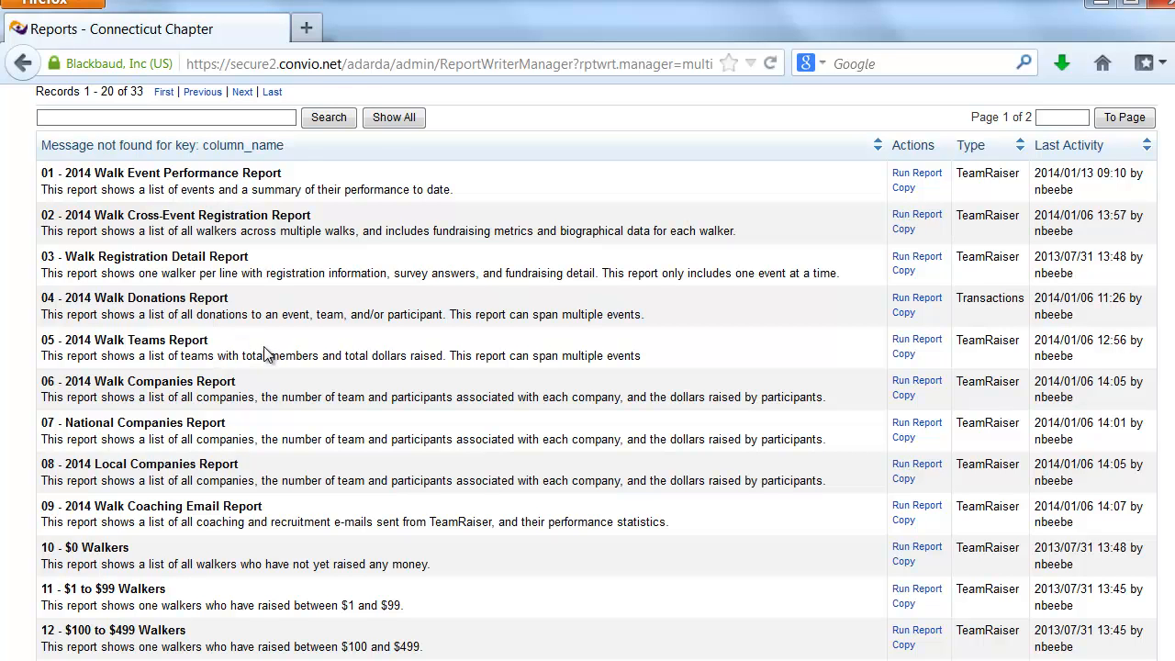
pyautogui.scroll(-2, 263, 349)
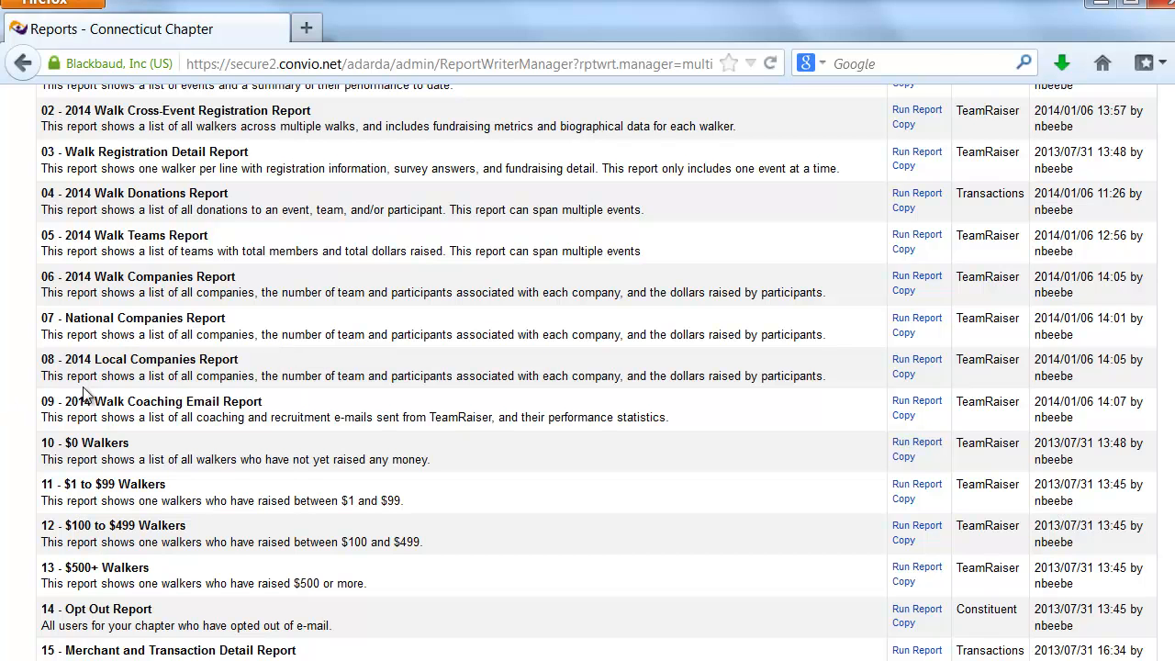
pyautogui.scroll(-2, 192, 401)
pyautogui.scroll(-2, 205, 358)
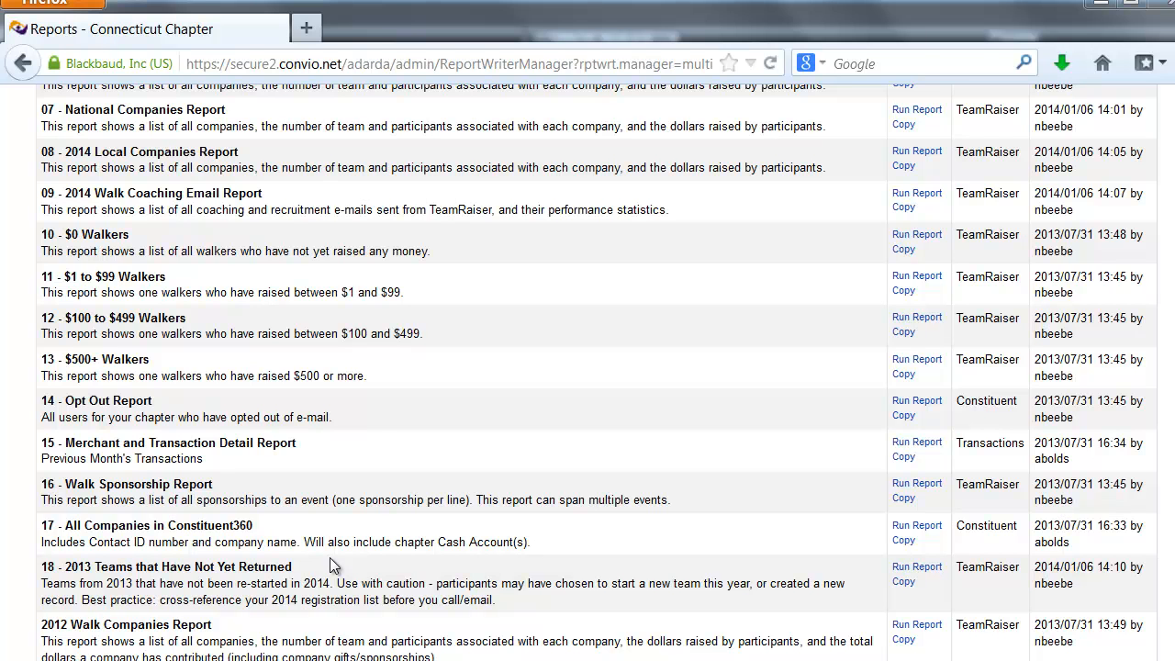
# Set the event filter of the 18 - 2013 Teams that Have Not Yet Returned report to 2014 Walk - New London, CT, and leave without running it
pyautogui.click(915, 570)
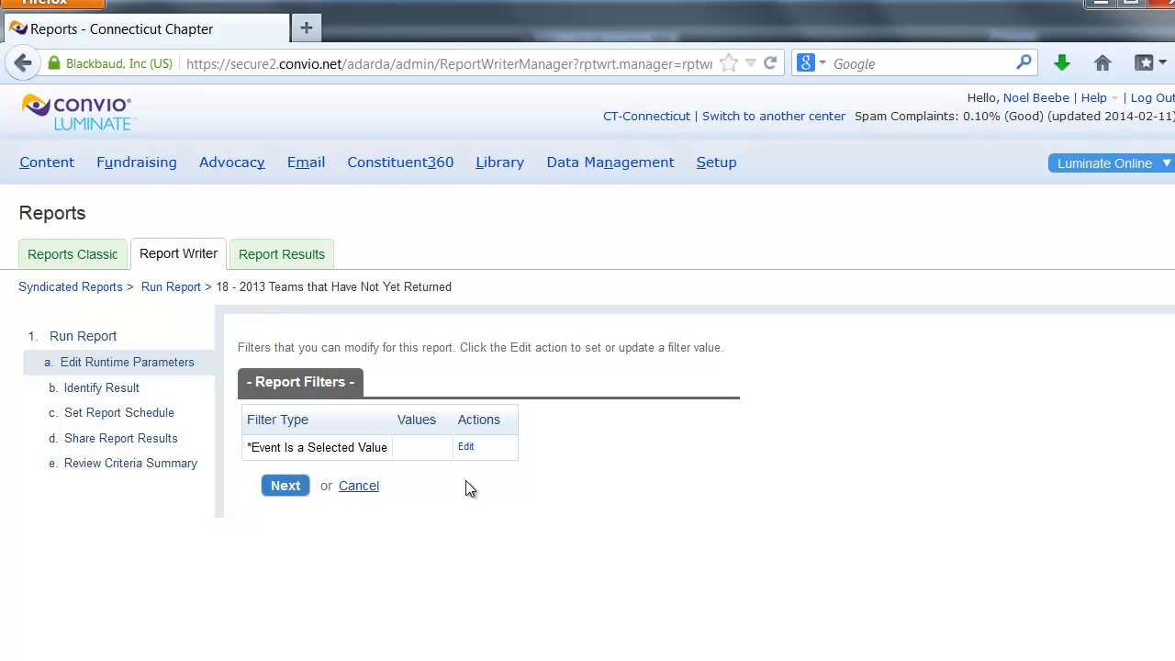
pyautogui.click(467, 447)
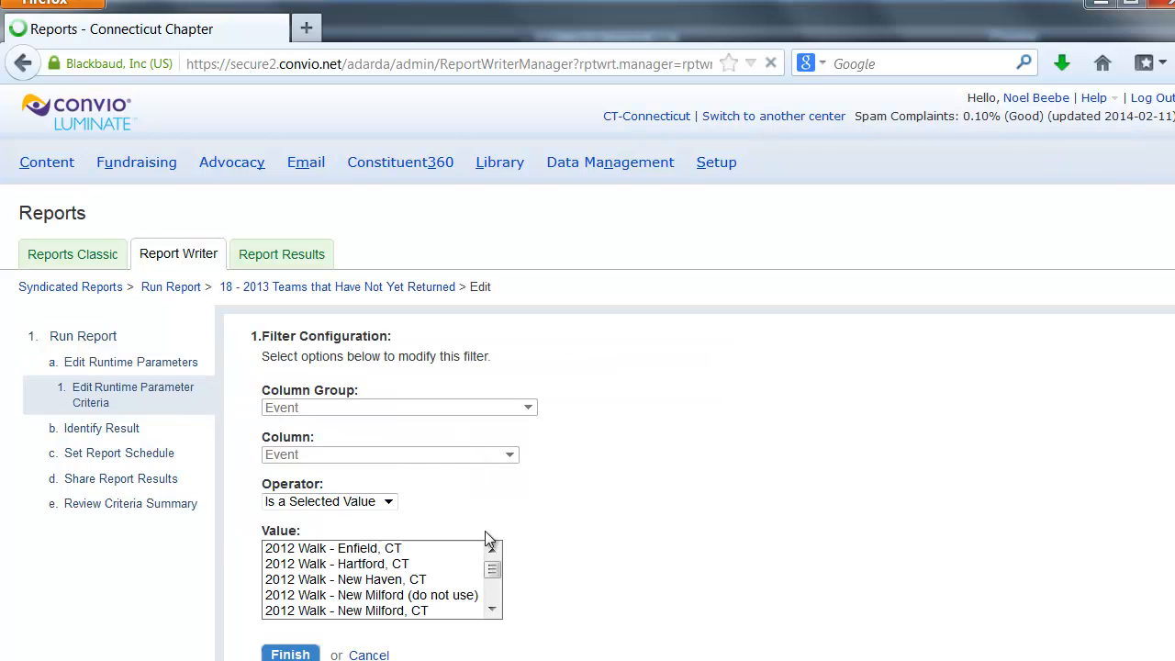
pyautogui.moveTo(498, 570); pyautogui.dragTo(498, 594)
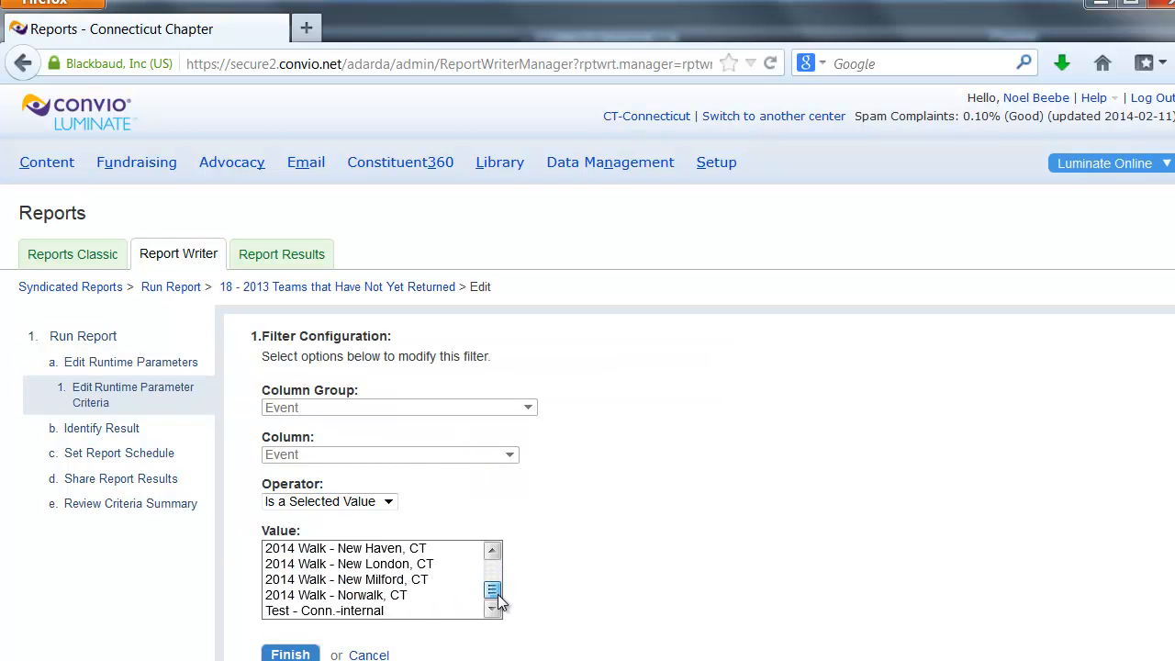
pyautogui.click(404, 565)
pyautogui.click(291, 655)
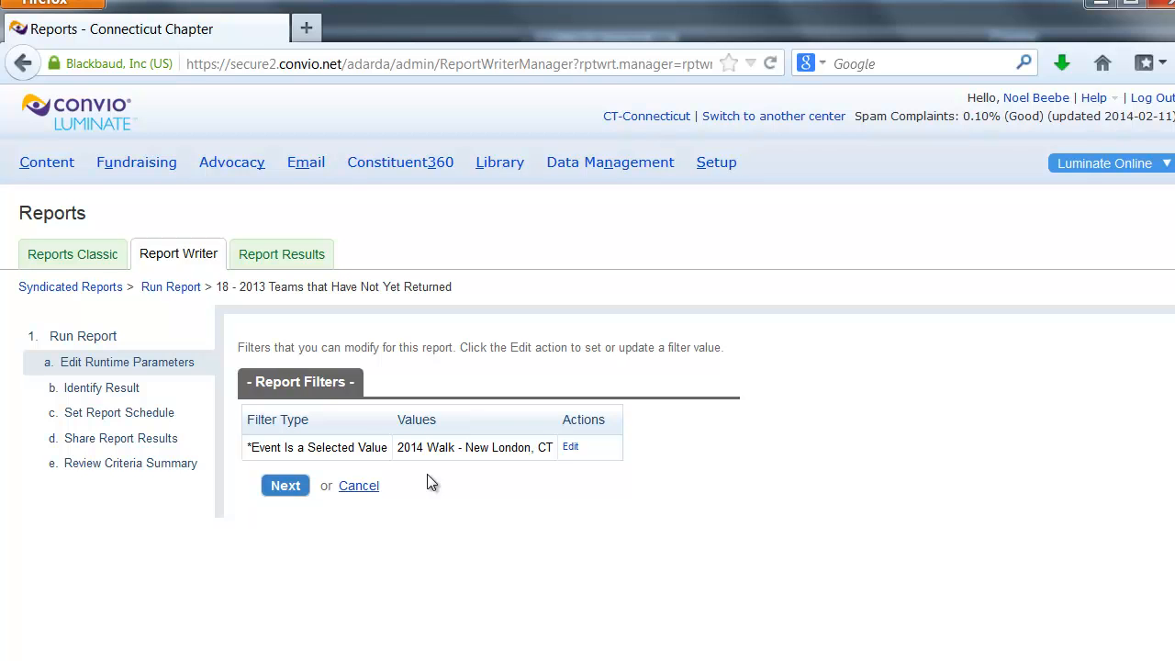
pyautogui.click(195, 261)
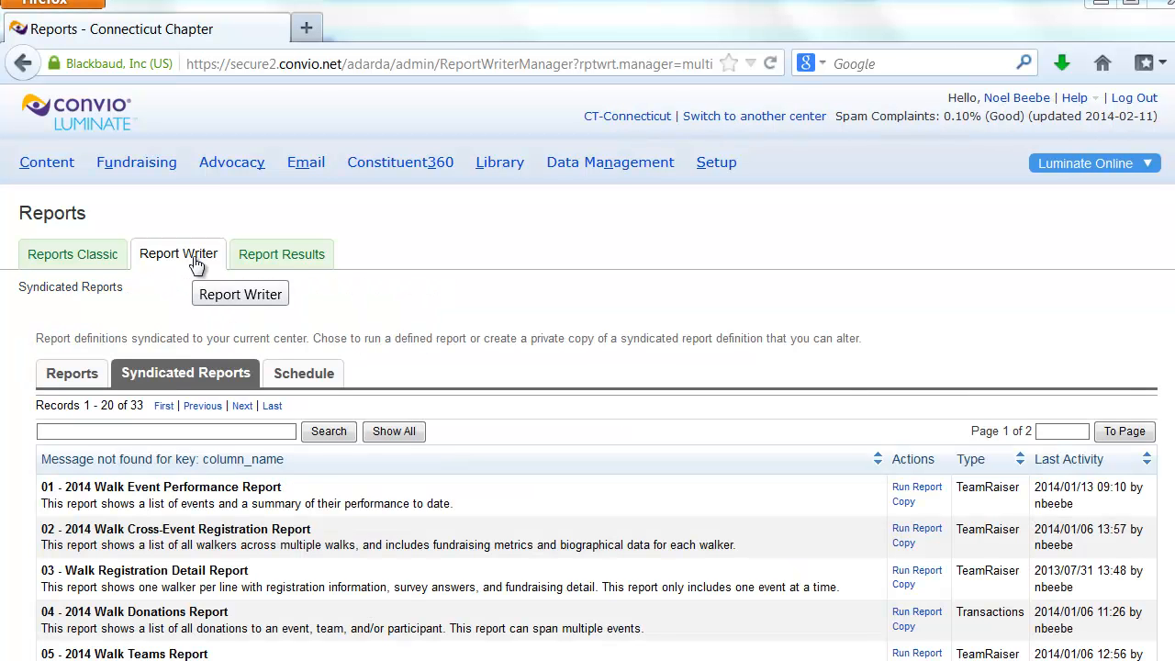